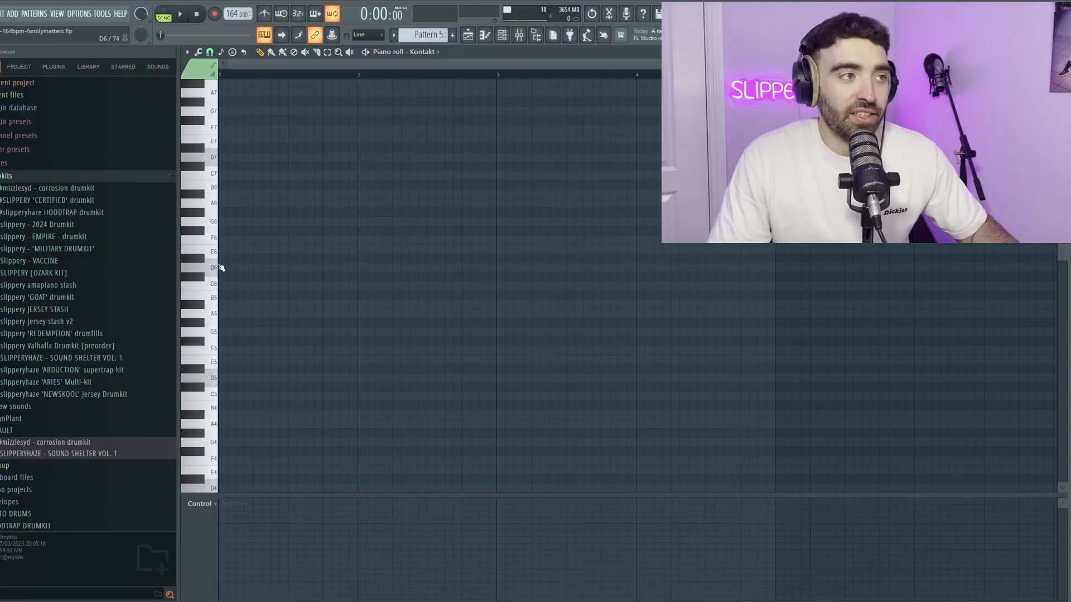
Draw alternating A6 and A#6 notes over a one-bar D5 note, and duplicate them to fill four bars.
scroll(243, 272, down, 2)
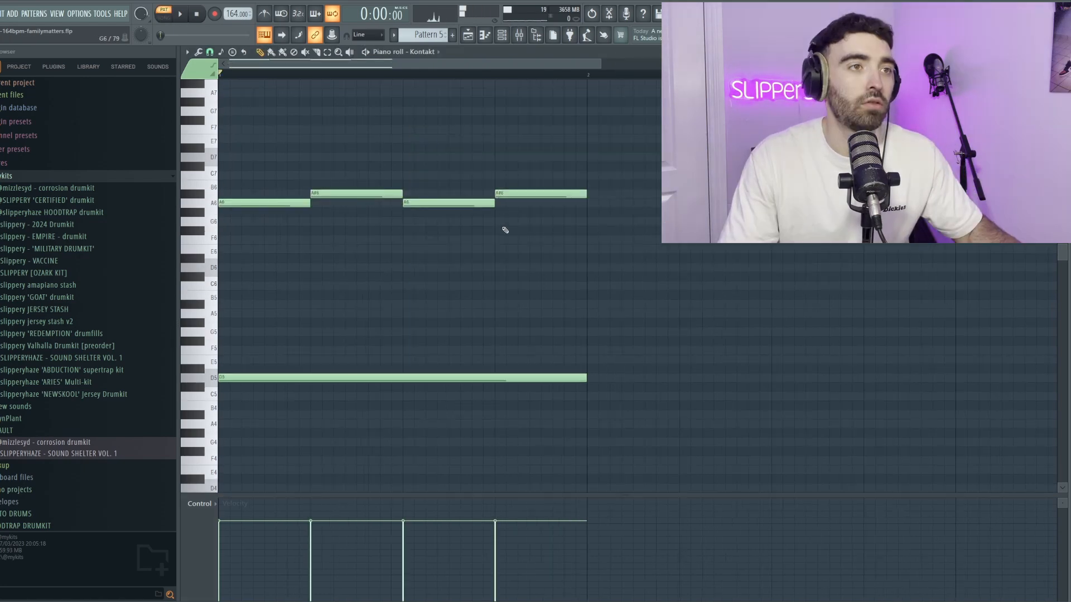
key(space)
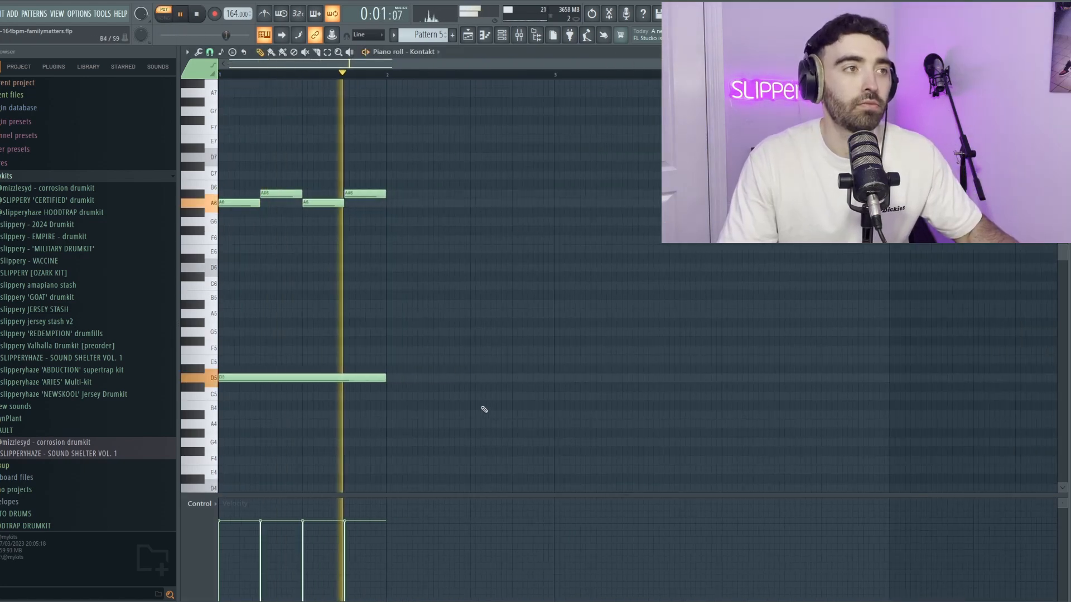
key(ctrl+b)
key(space)
right_click(333, 266)
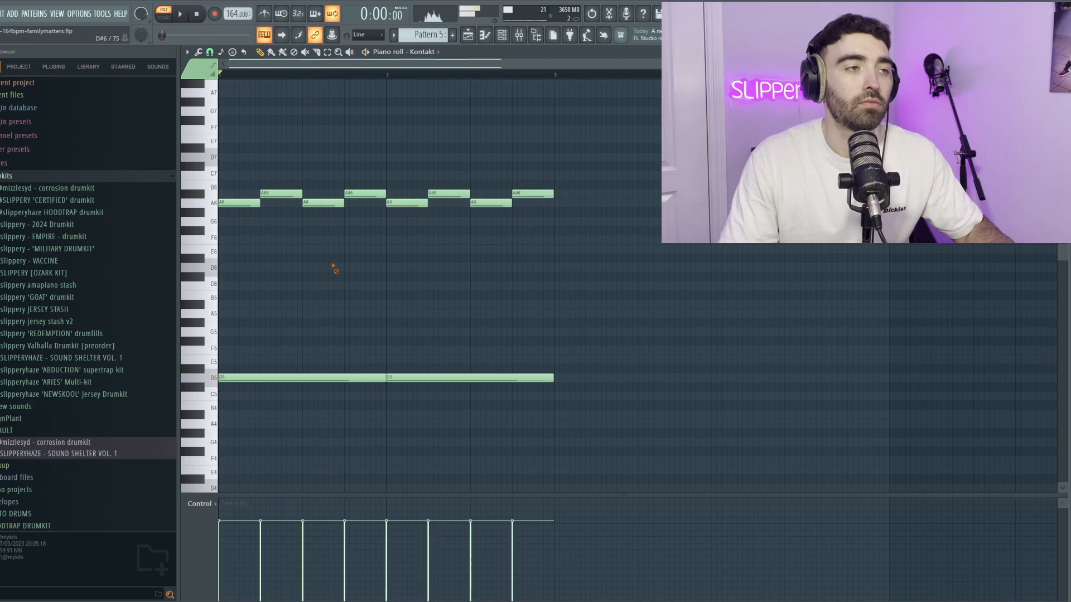
scroll(290, 277, up, 1)
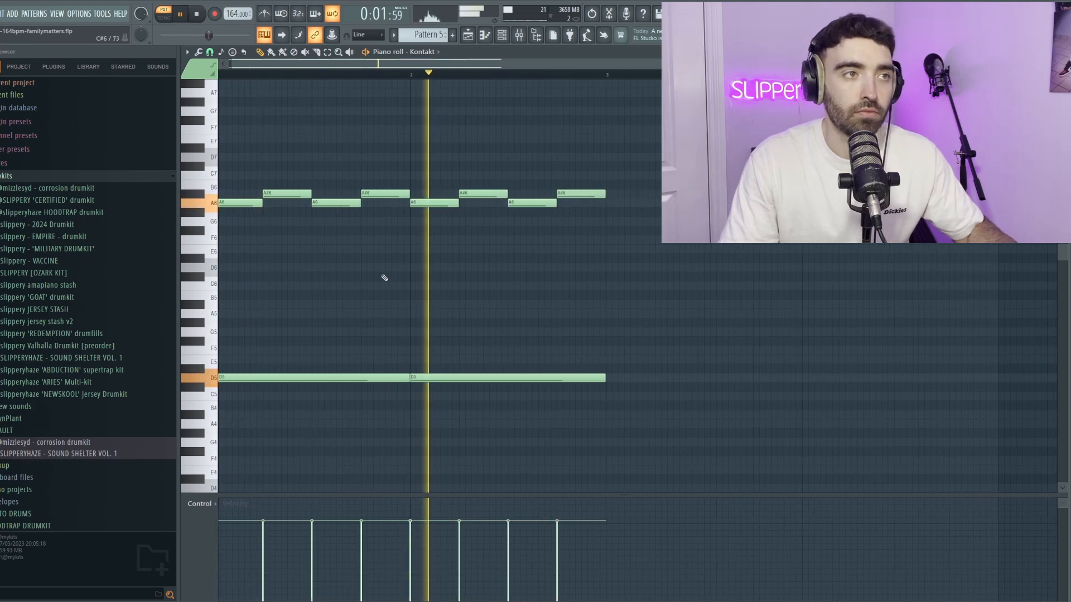
key(ctrl+b)
ctrl+click(434, 251)
Draw a sixteenth-note F6, D6, E6, F6 figure on the first beat and duplicate it to fill the first bar.
scroll(435, 300, down, 2)
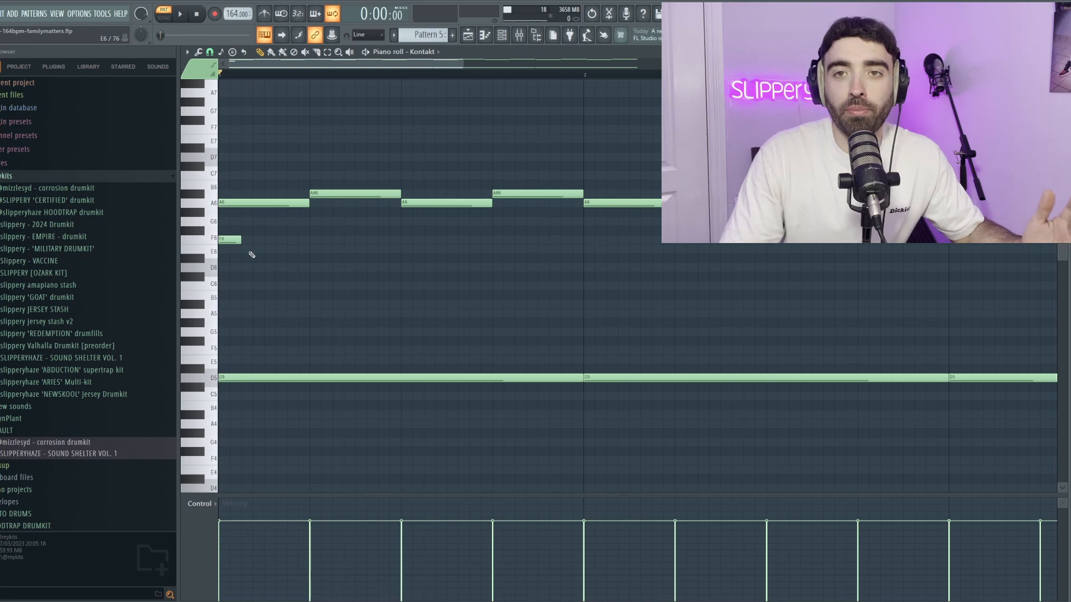
scroll(260, 259, down, 1)
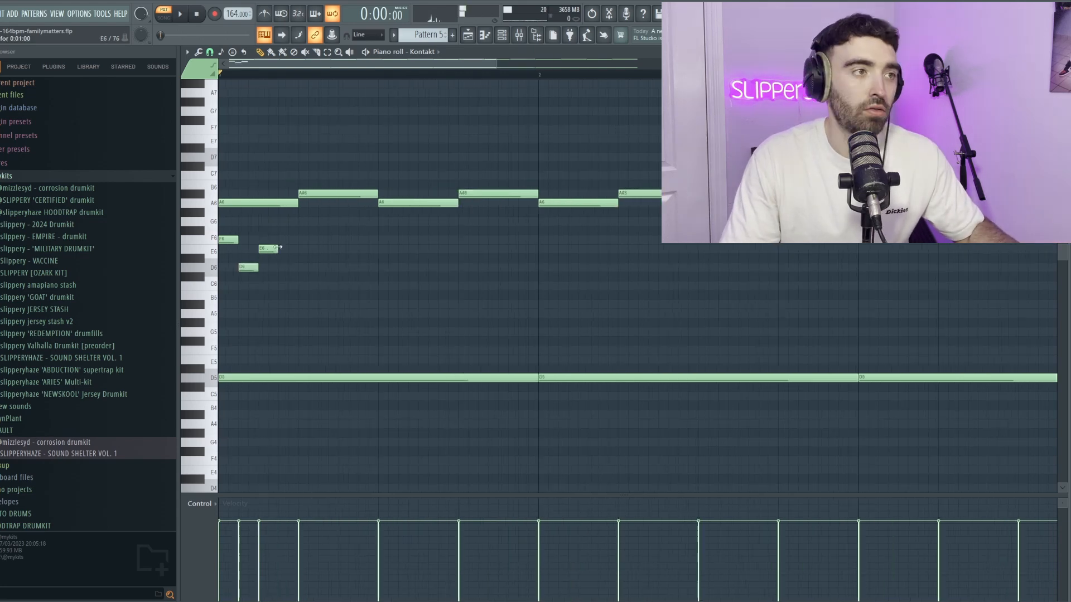
drag(359, 306, 228, 228)
key(space)
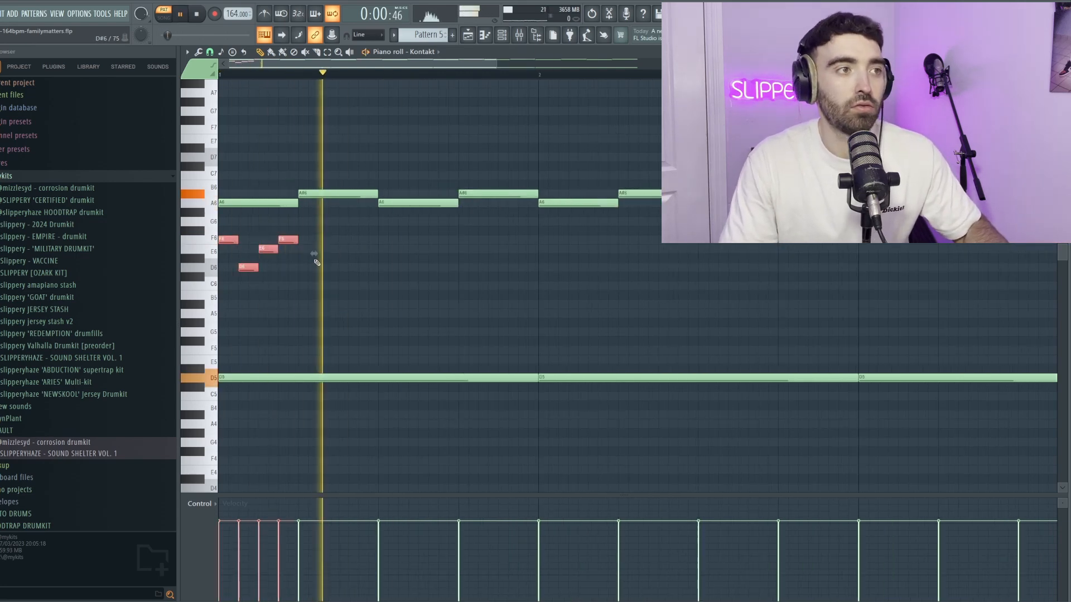
key(ctrl+b)
drag(439, 308, 227, 226)
key(ctrl+b)
key(space)
key(space)
Duplicate the bar of sixteenth-note figures until it fills all four bars.
scroll(495, 286, down, 2)
drag(509, 289, 214, 222)
key(ctrl+b)
scroll(591, 290, down, 2)
drag(581, 299, 215, 224)
key(ctrl+b)
scroll(491, 315, down, 1)
Select all the notes in the four-bar melody and randomize their velocities.
ctrl+click(481, 321)
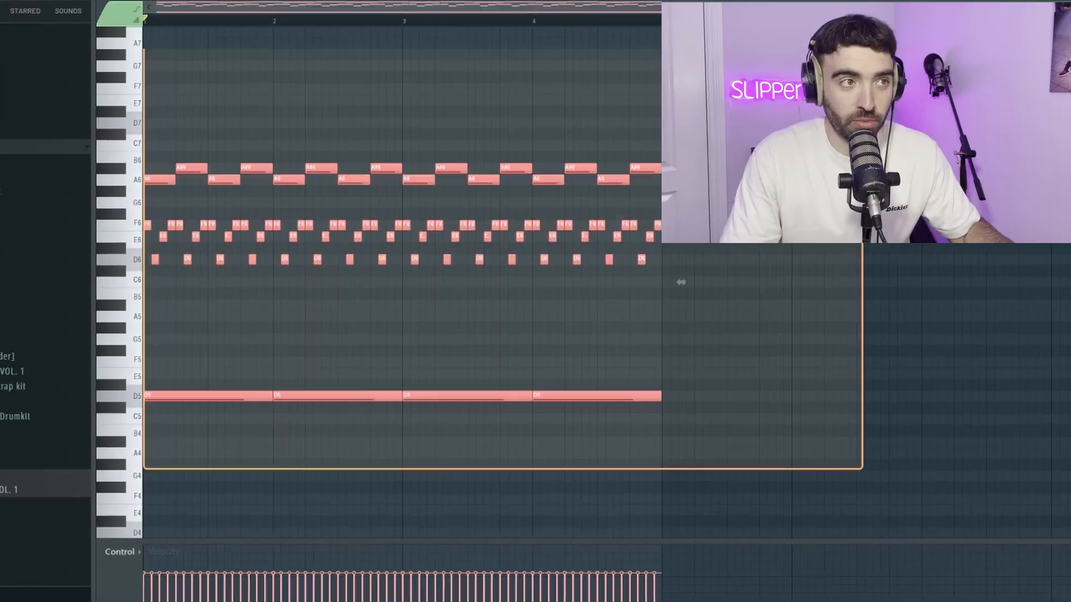
key(alt+r)
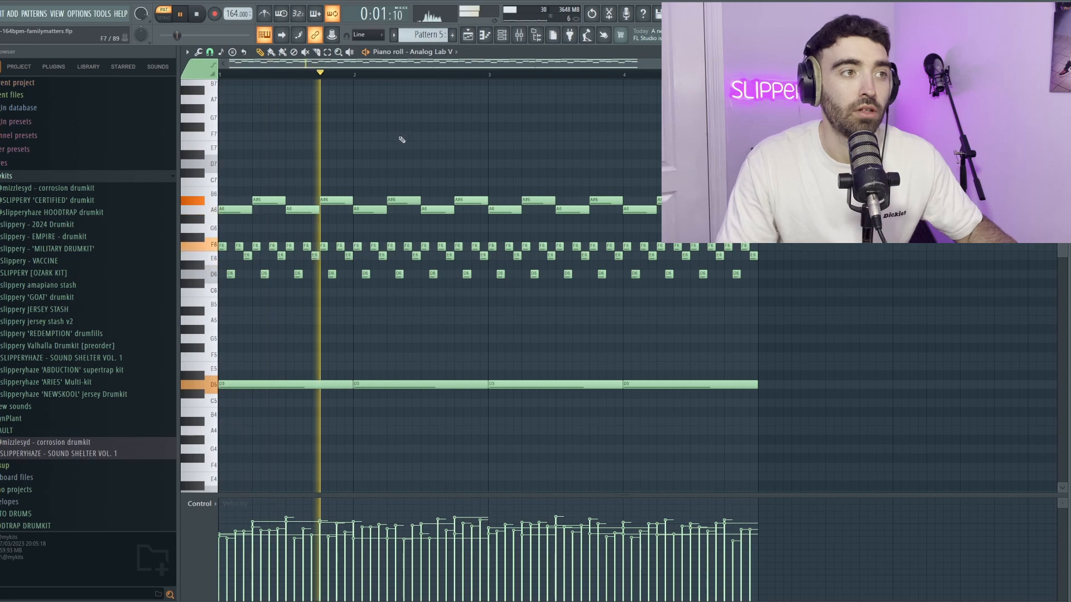
scroll(467, 148, down, 2)
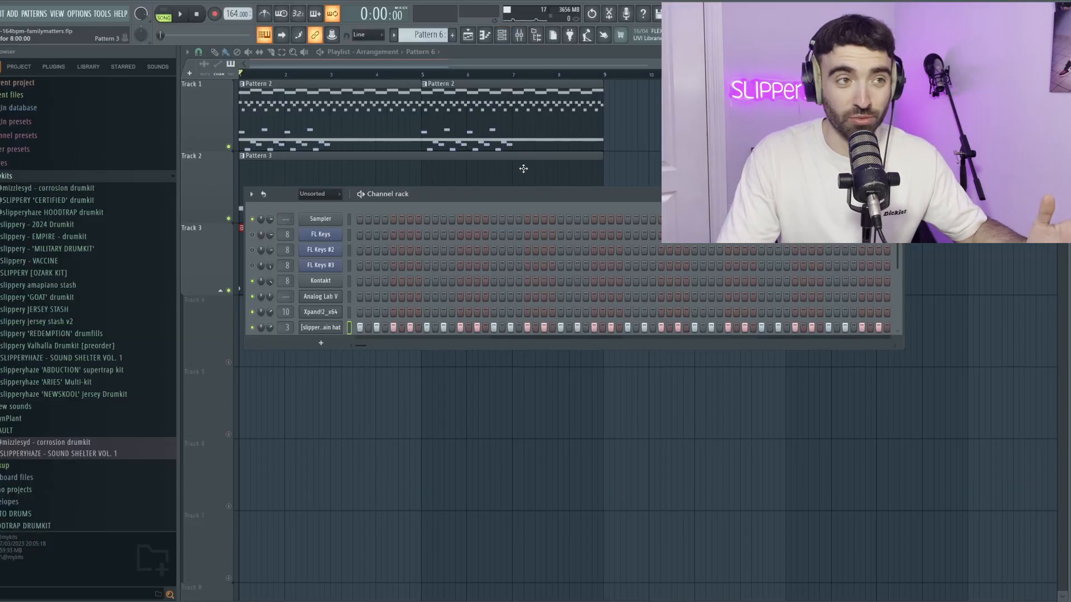
Move the channel rack up, open the hi-hat channel's piano roll and play the song.
drag(523, 194, 523, 139)
right_click(334, 274)
click(357, 271)
key(space)
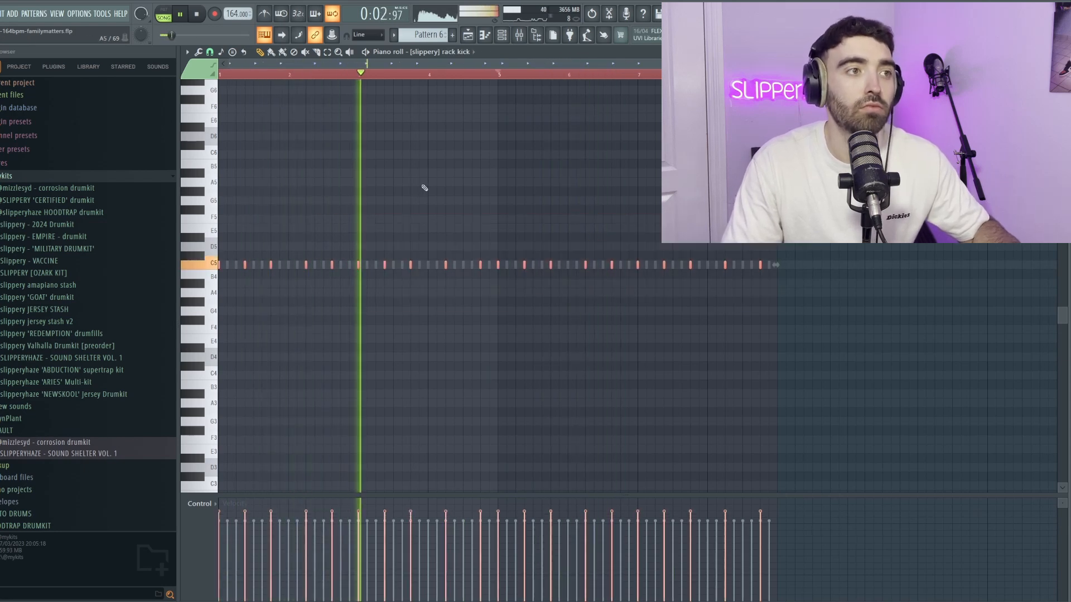
Extend the Pattern 2 and Pattern 6 clips in the playlist to bar 17 by duplicating them, with playback running.
key(Down)
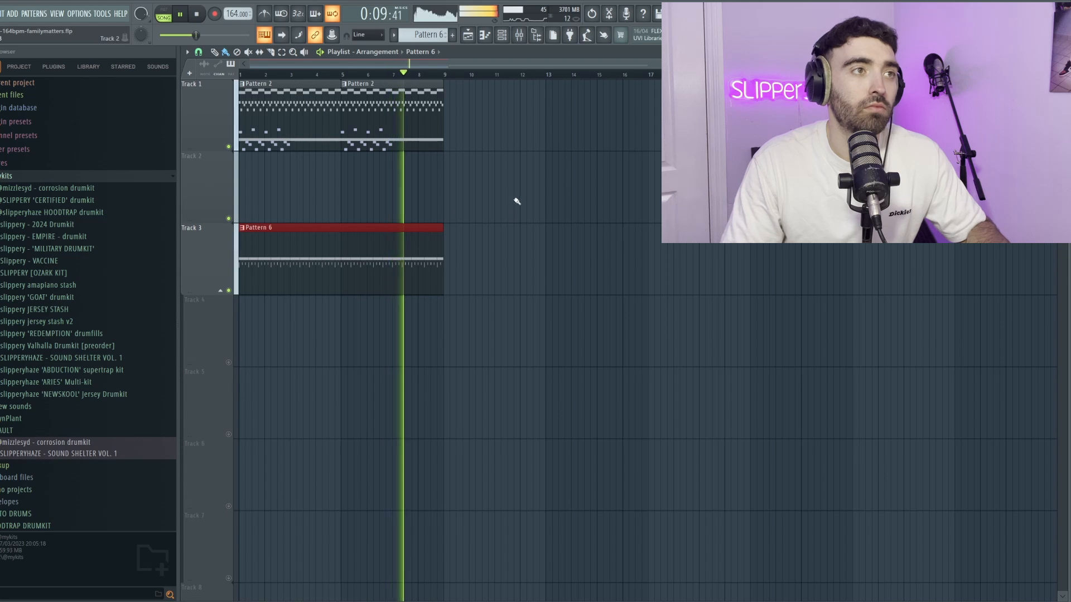
ctrl+click(420, 197)
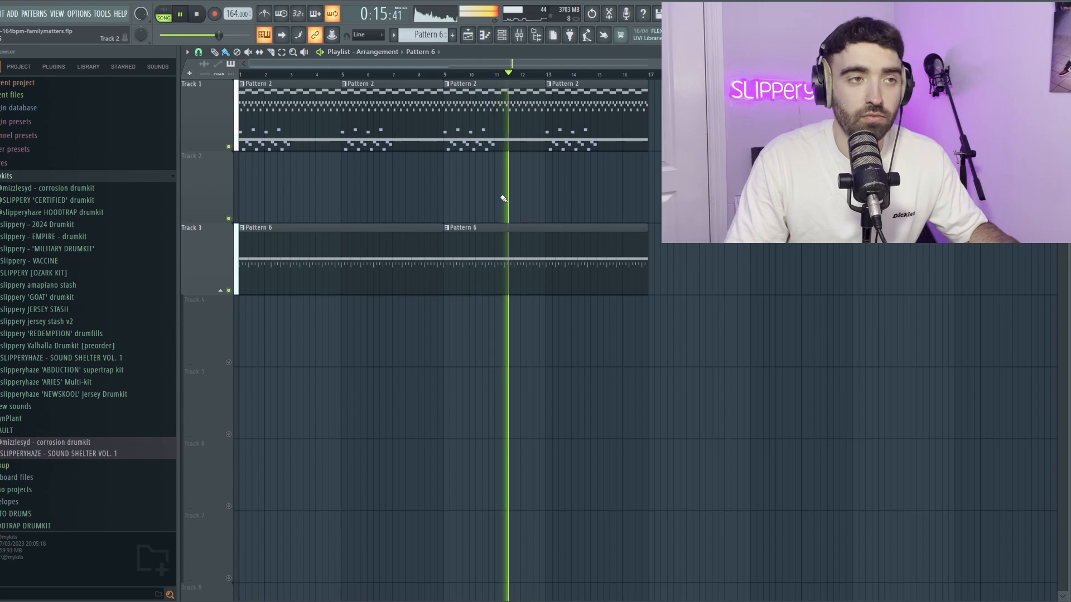
key(space)
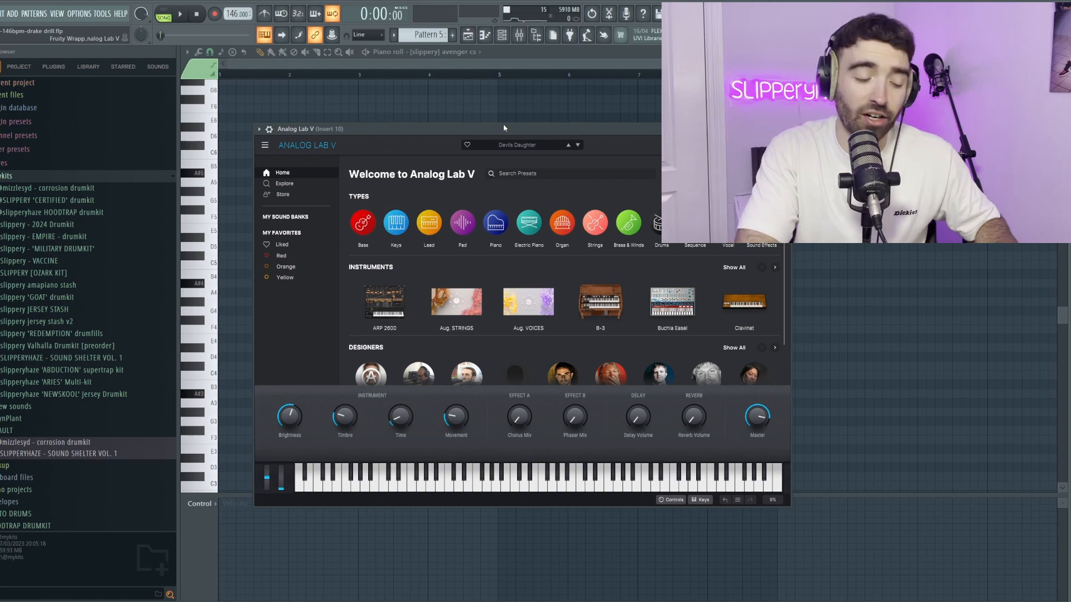
Build a four-bar Analog Lab V part of one-bar A#4 notes with alternating F5 and F#5 notes above.
click(223, 283)
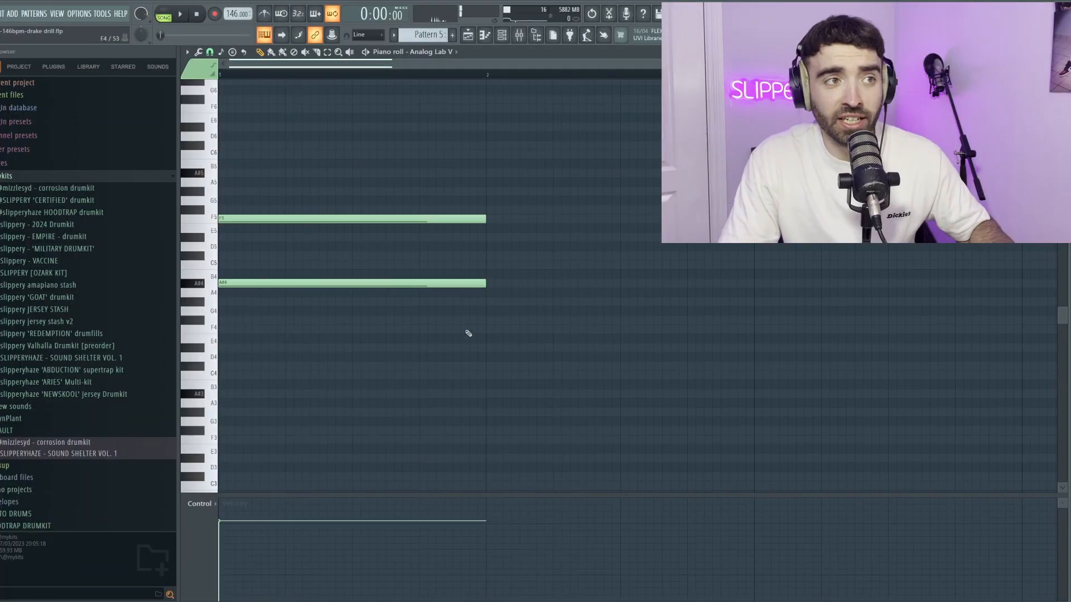
key(ctrl+b)
scroll(540, 188, up, 1)
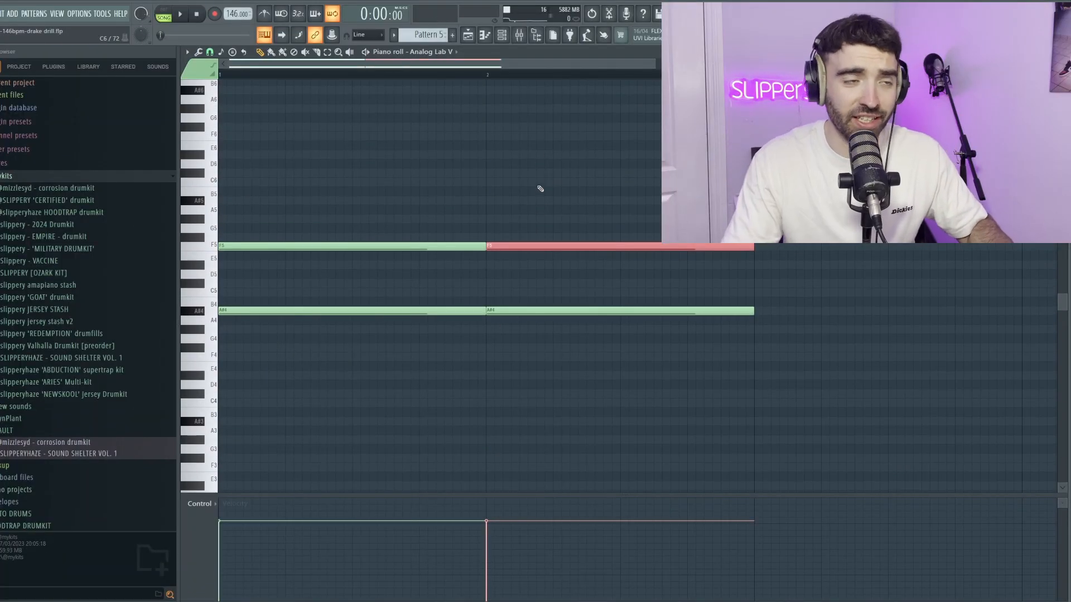
ctrl+right_click(554, 275)
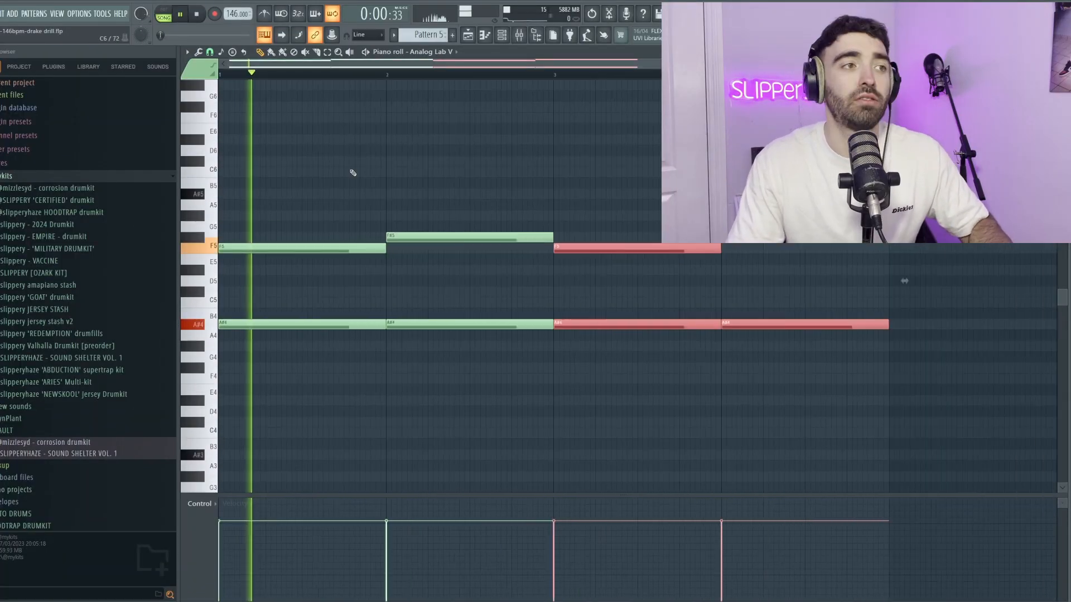
ctrl+right_click(353, 173)
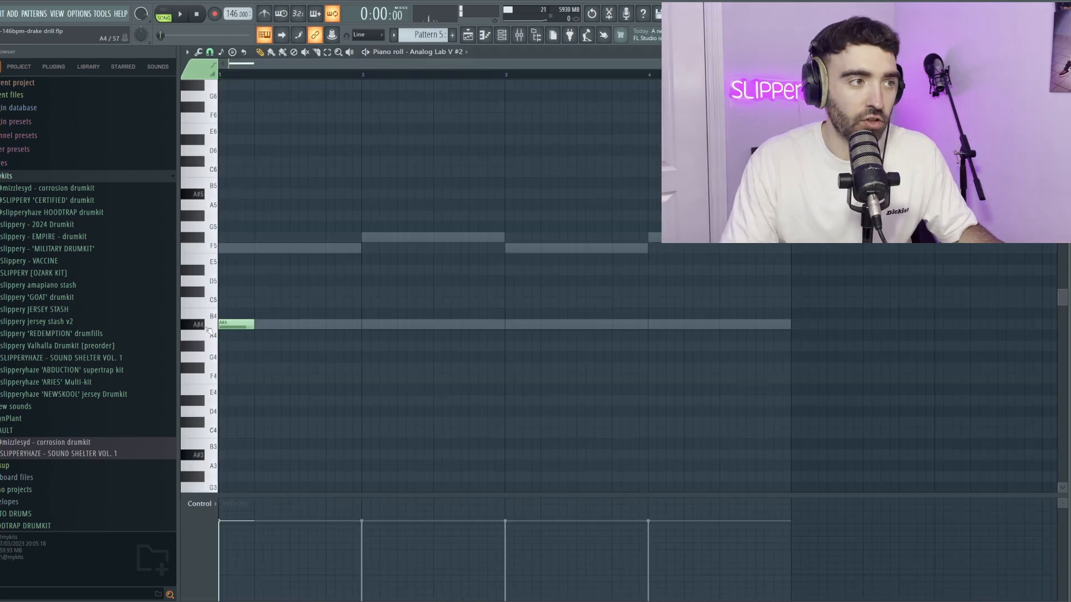
Draw a quarter-note melody starting A#4, C5 in Analog Lab V #2 and duplicate the phrase to fill four bars.
scroll(278, 313, up, 2)
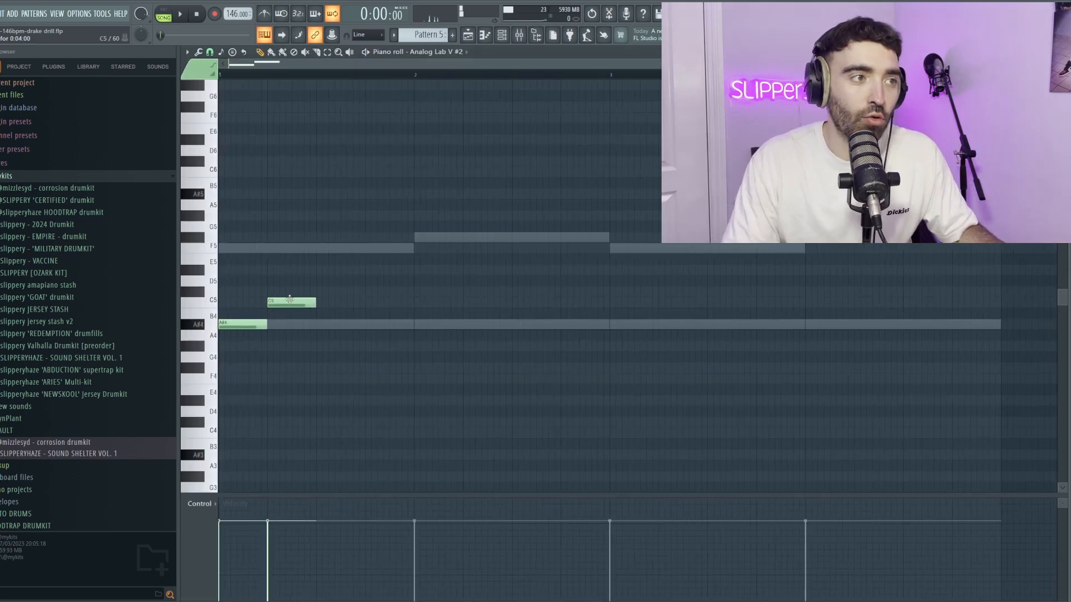
key(ctrl+b)
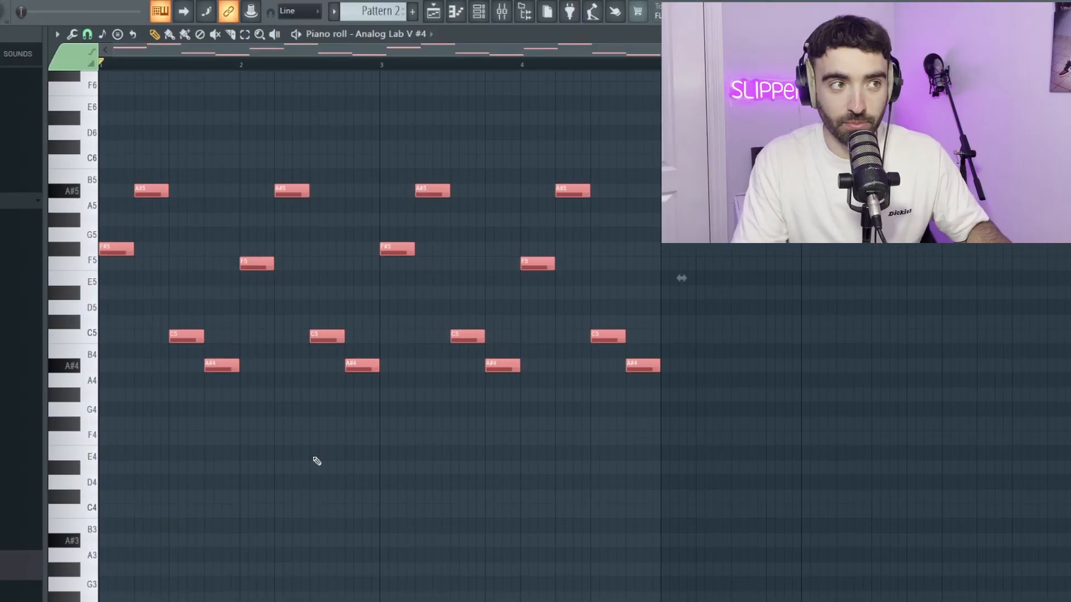
click(316, 463)
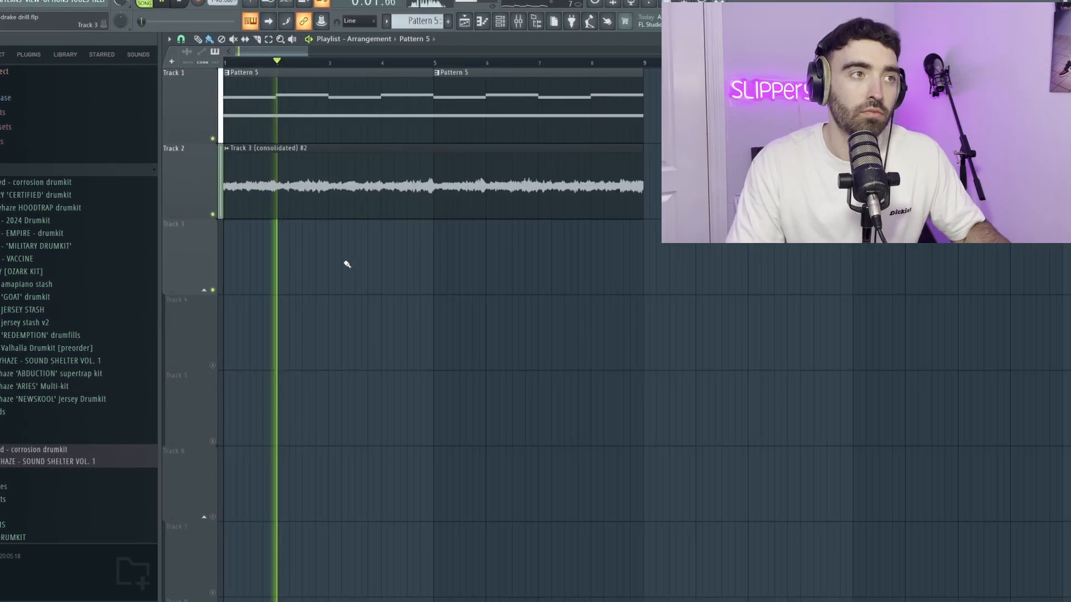
Duplicate the Pattern 5 clips and the consolidated audio clip directly after the originals in the playlist.
scroll(399, 245, down, 3)
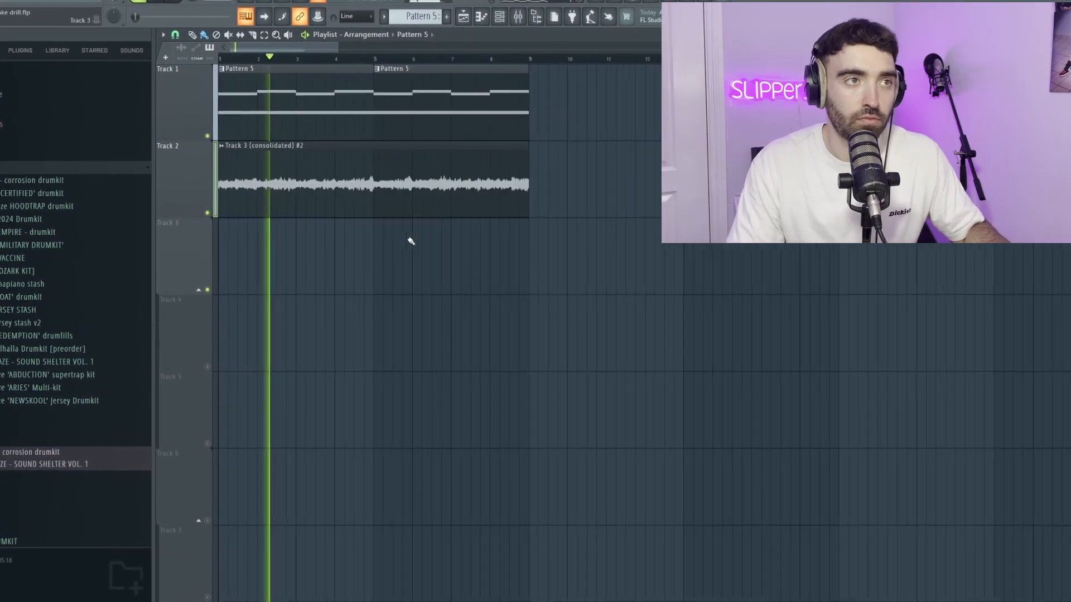
drag(561, 295, 85, 110)
key(ctrl+b)
ctrl+click(347, 258)
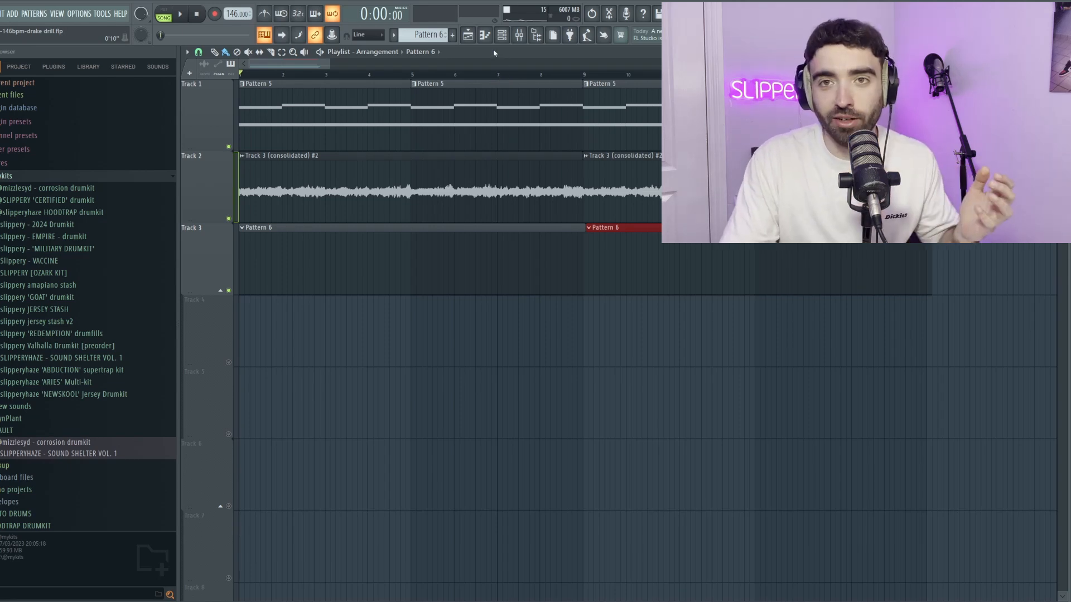
Program a step rhythm on the [slippery] avenger channel in Pattern 6 and open it in the piano roll.
key(F6)
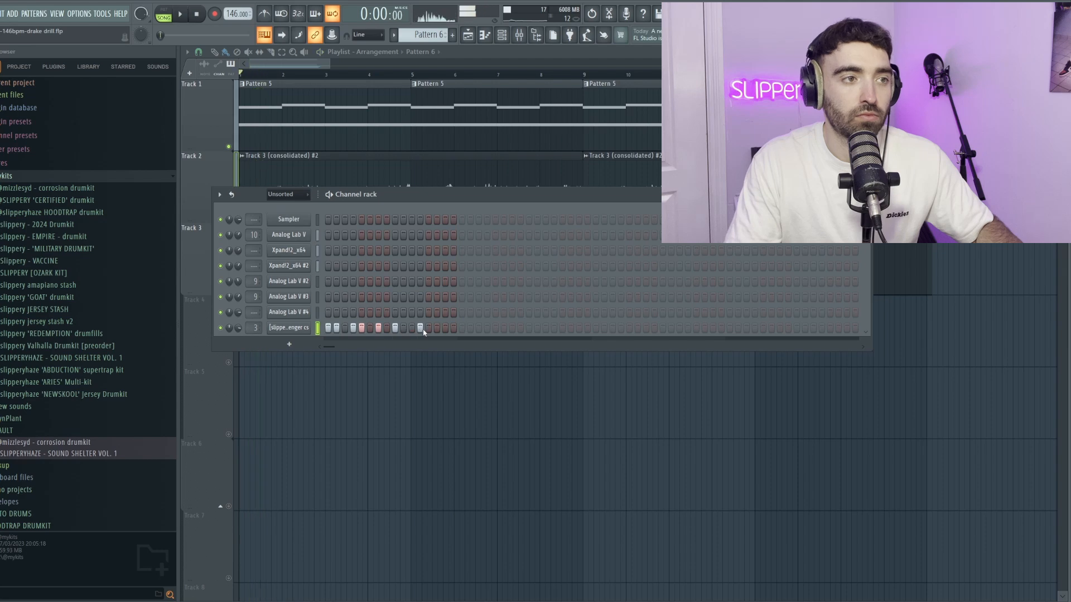
right_click(272, 332)
click(290, 328)
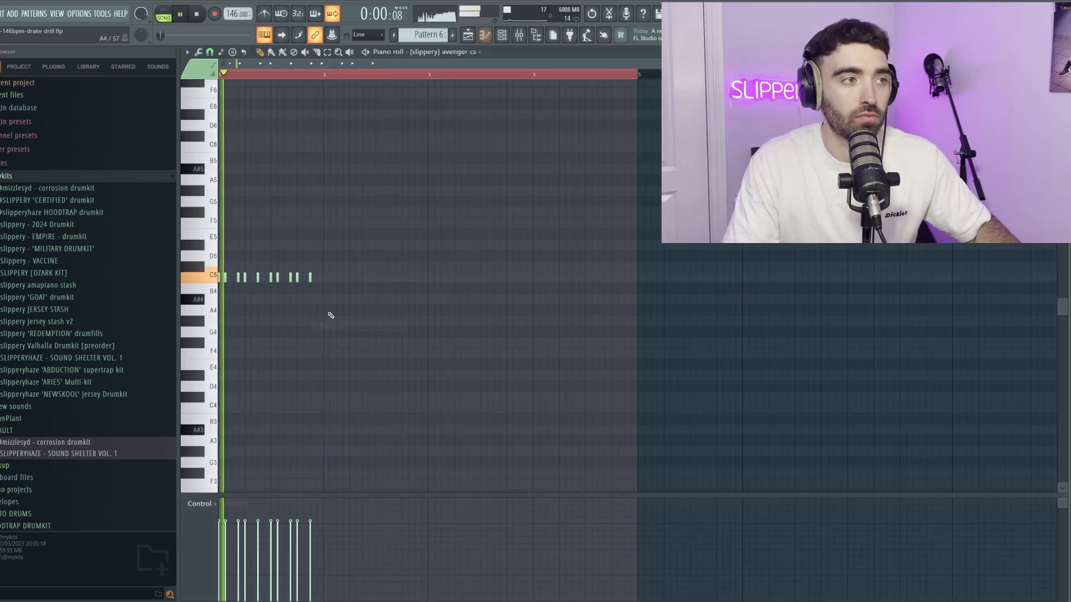
scroll(380, 213, down, 1)
ctrl+click(385, 210)
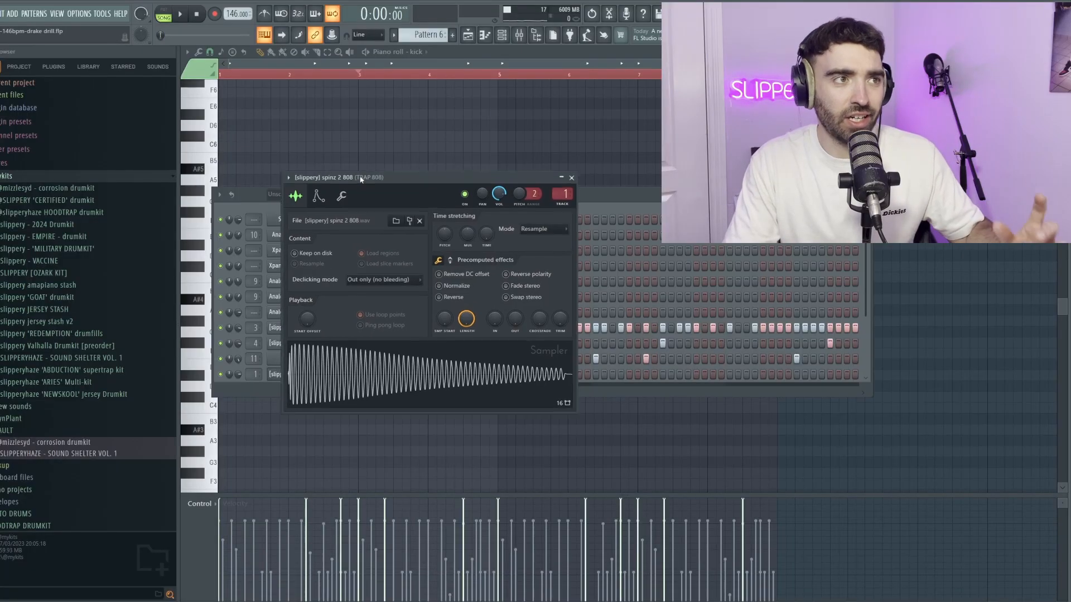
Write a line of A#4 notes across the eight bars of Pattern 6 for the [slippery] spinz 2 808 channel.
drag(361, 179, 359, 171)
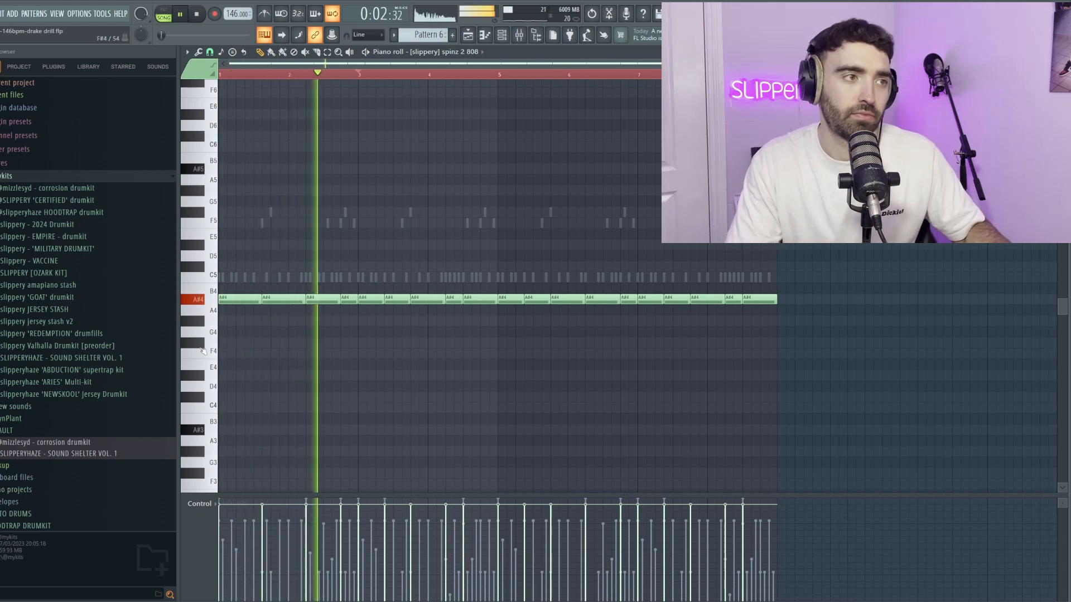
scroll(270, 335, up, 2)
scroll(468, 350, down, 1)
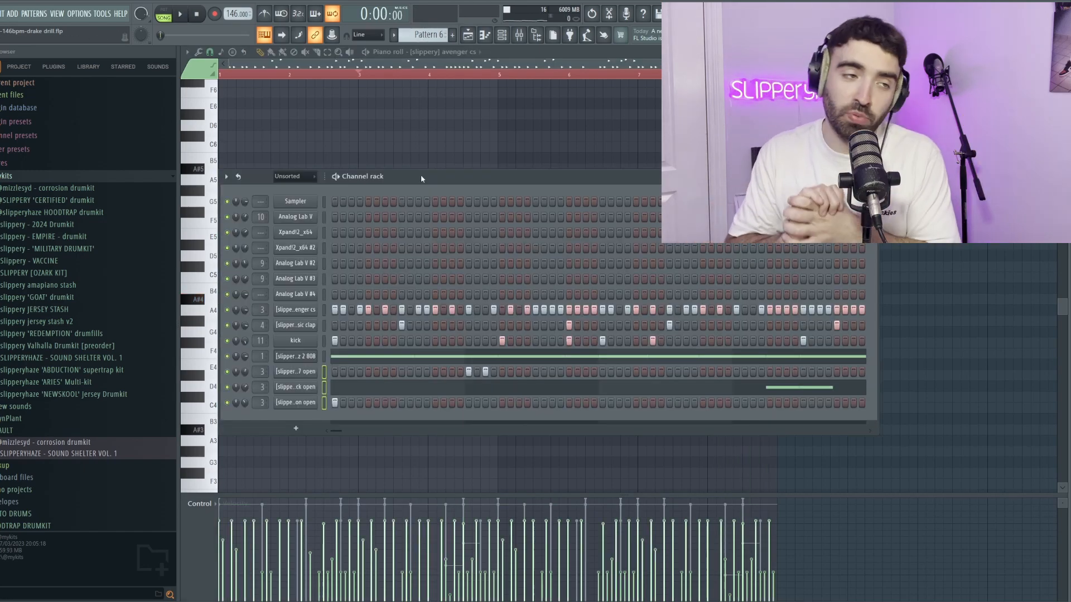
Move the channel rack up and play back the drum pattern.
drag(421, 177, 431, 147)
key(space)
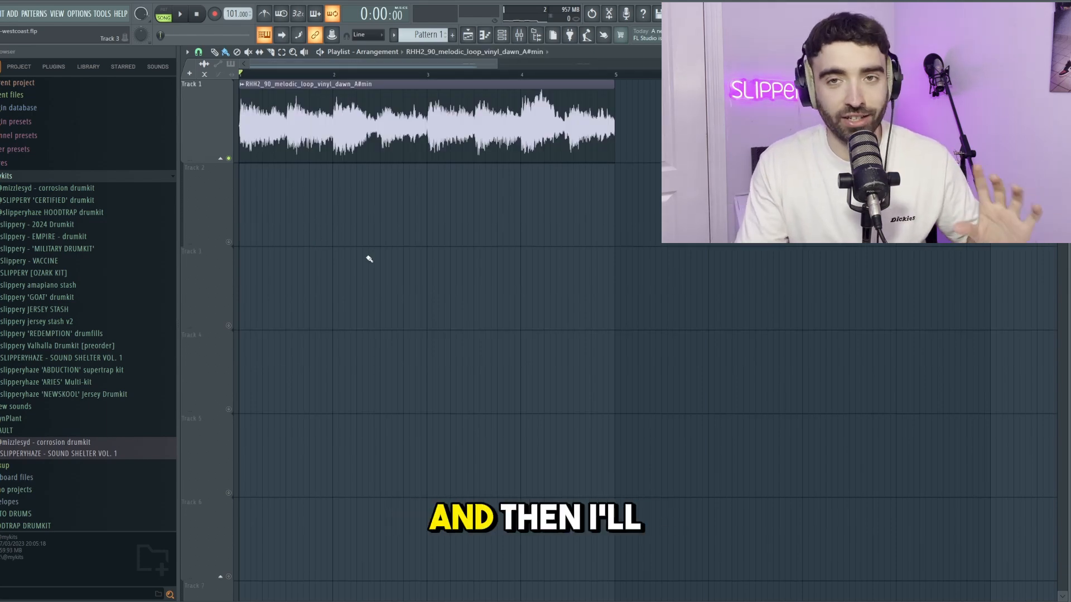
Play the RHH2_90_melodic_loop_vinyl_dawn_A#min clip and open its audio in a new Fruity Slicer channel.
key(space)
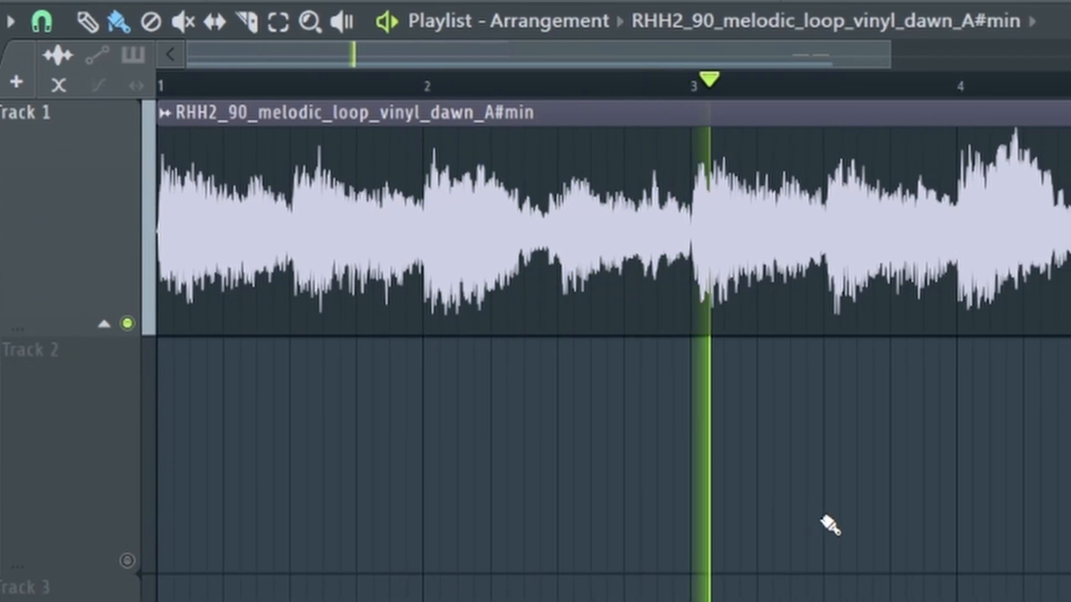
scroll(879, 571, down, 3)
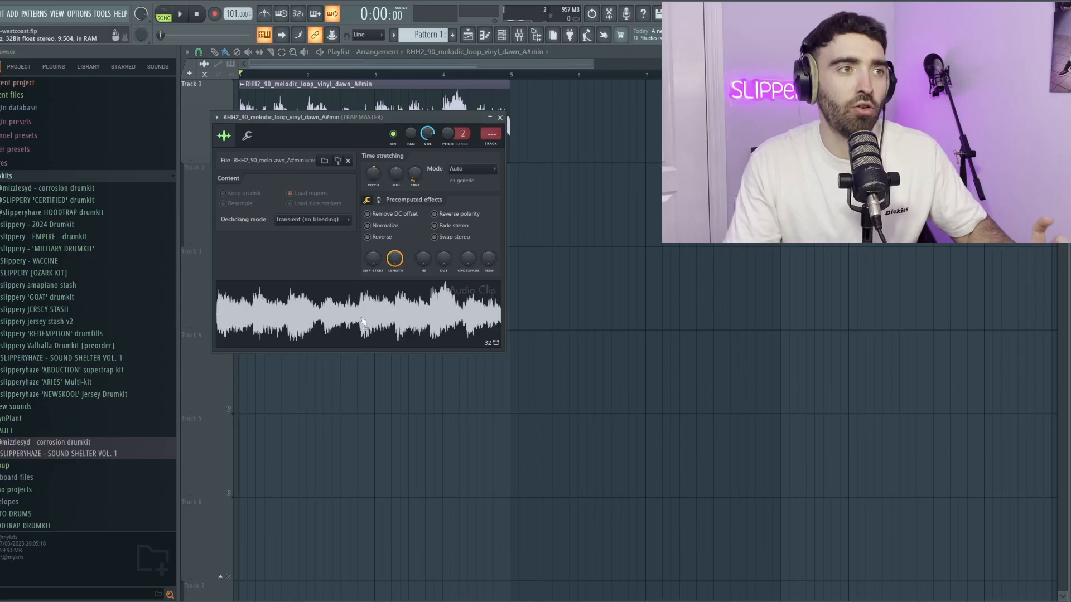
right_click(363, 321)
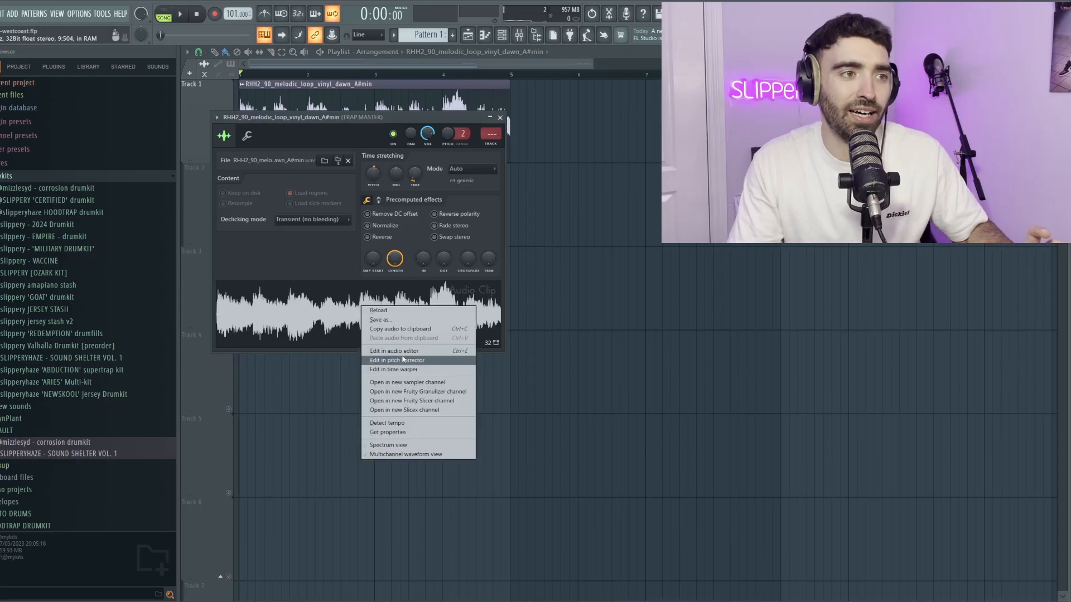
click(440, 403)
Slice the melodic loop by beat in Fruity Slicer and audition the slices from the piano roll.
click(323, 184)
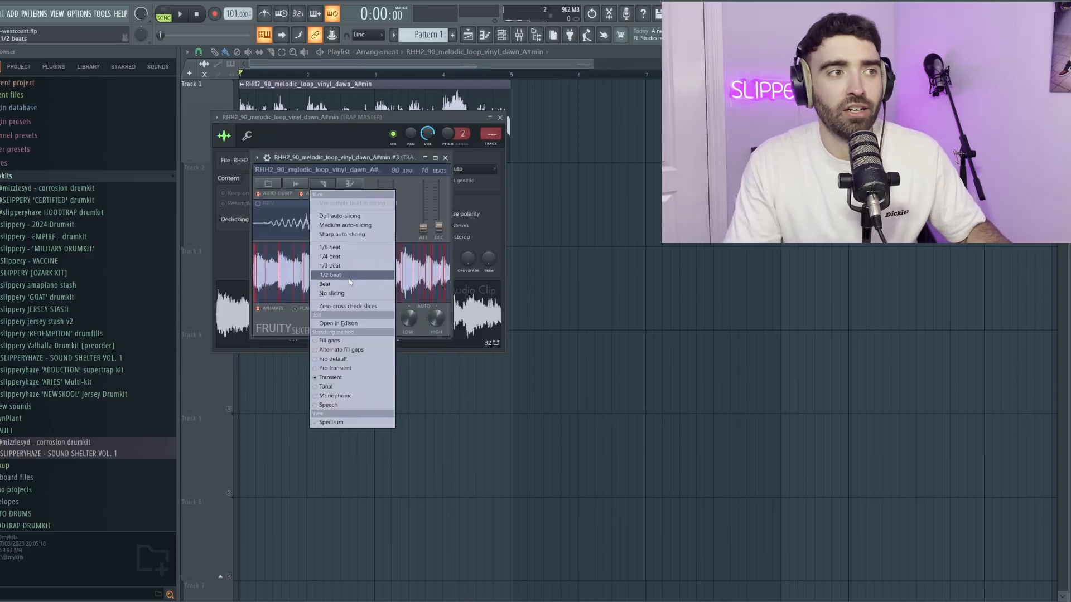
click(356, 284)
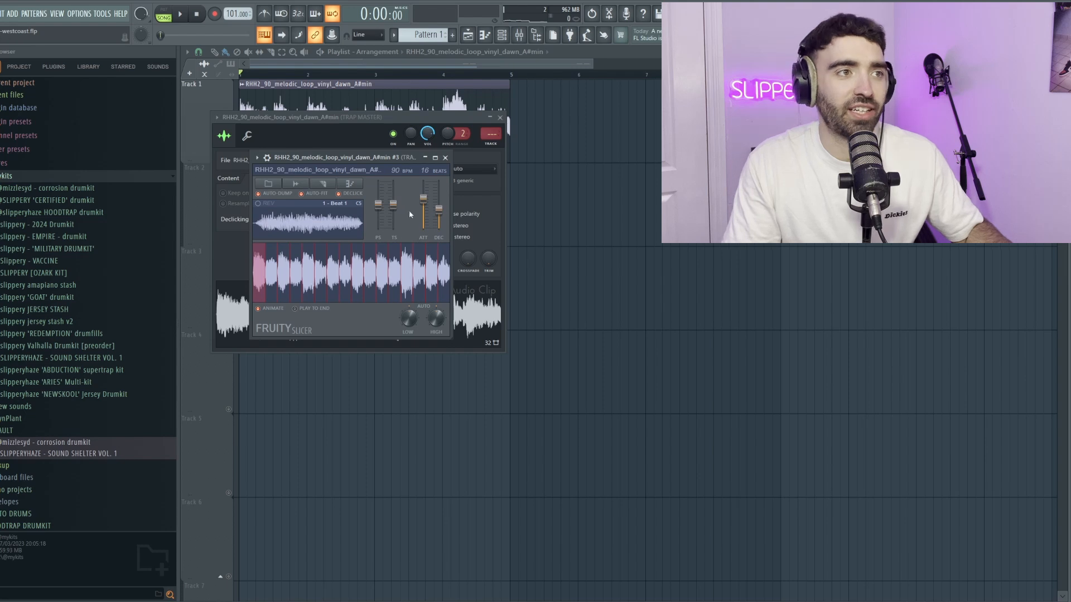
click(218, 274)
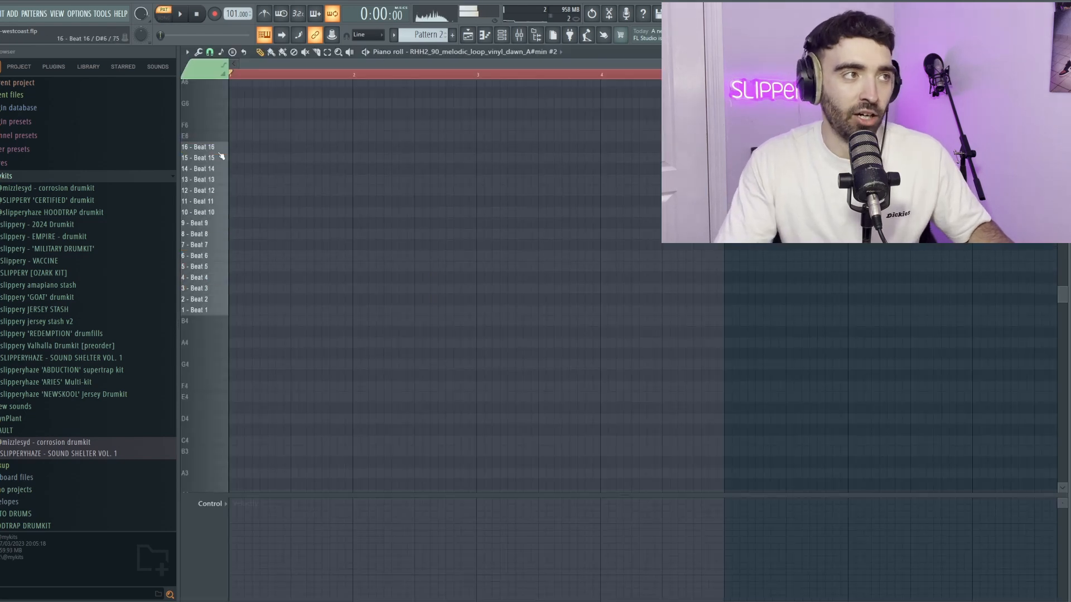
Write a one-bar melody from the loop slices Beat 4, 4, 9, 10, 6 and 6 in Pattern 2 and play it back.
scroll(198, 257, up, 3)
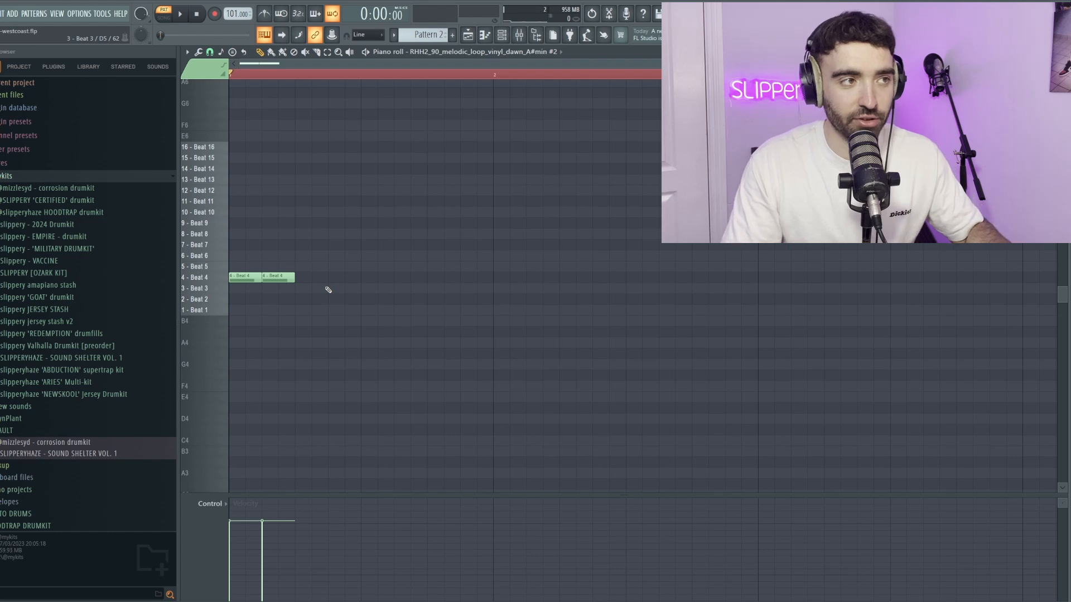
click(306, 223)
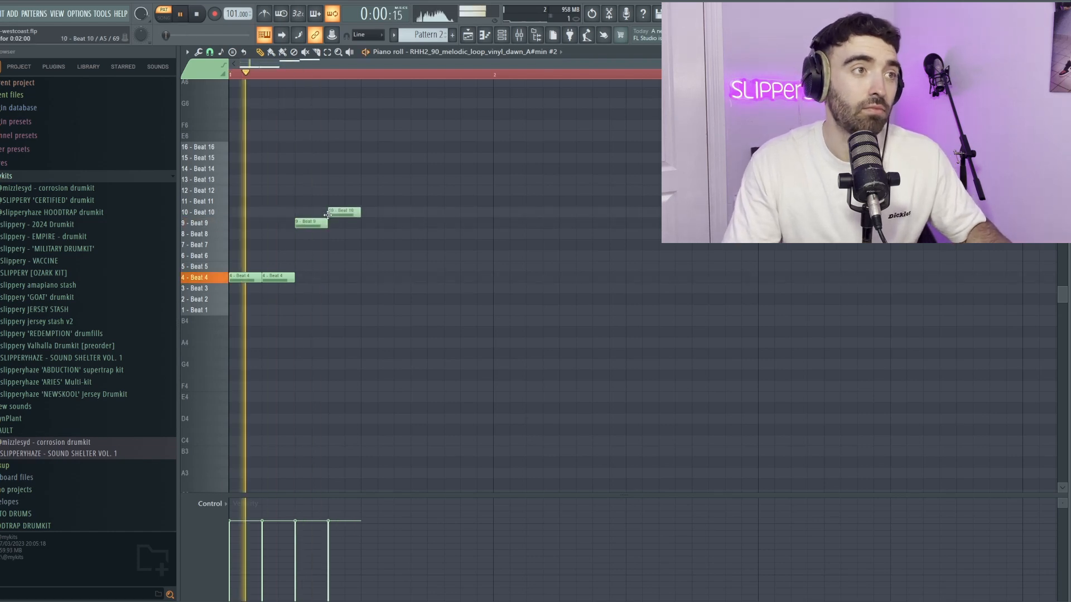
click(353, 255)
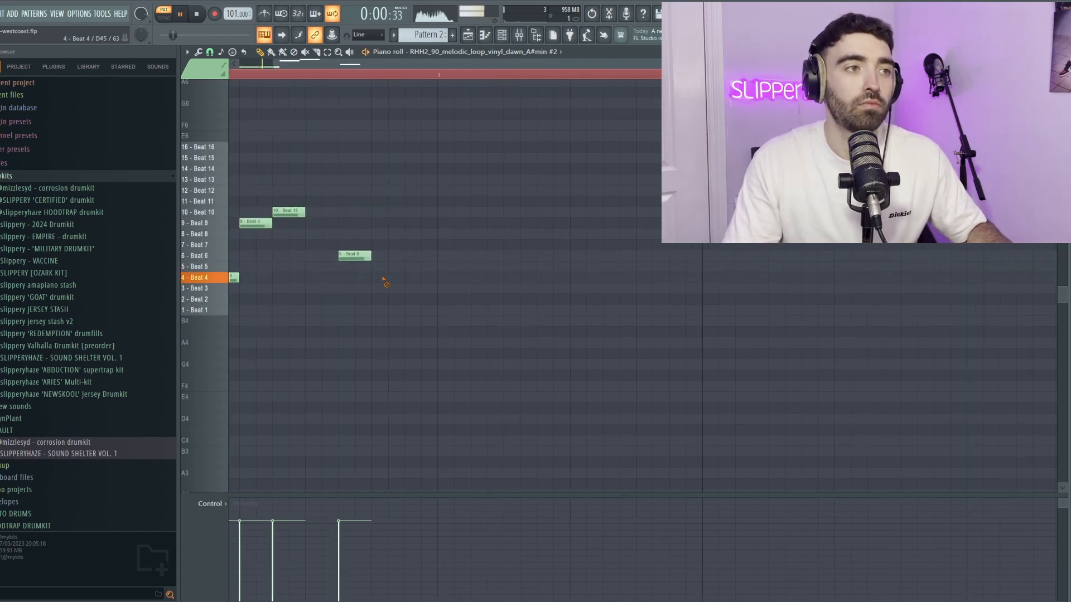
click(410, 257)
scroll(399, 291, down, 2)
key(space)
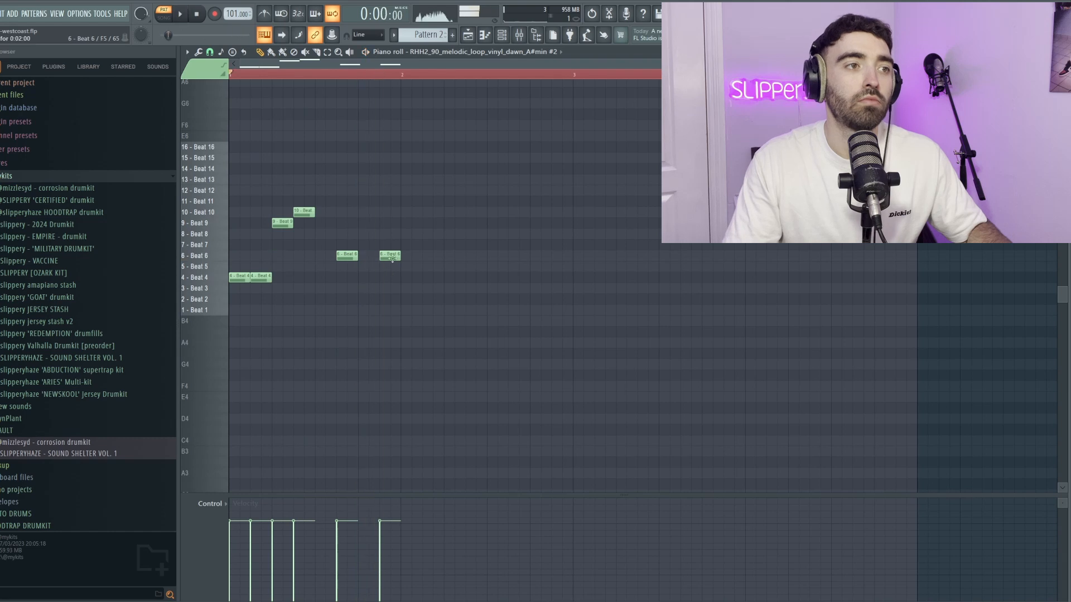
key(space)
scroll(369, 288, up, 2)
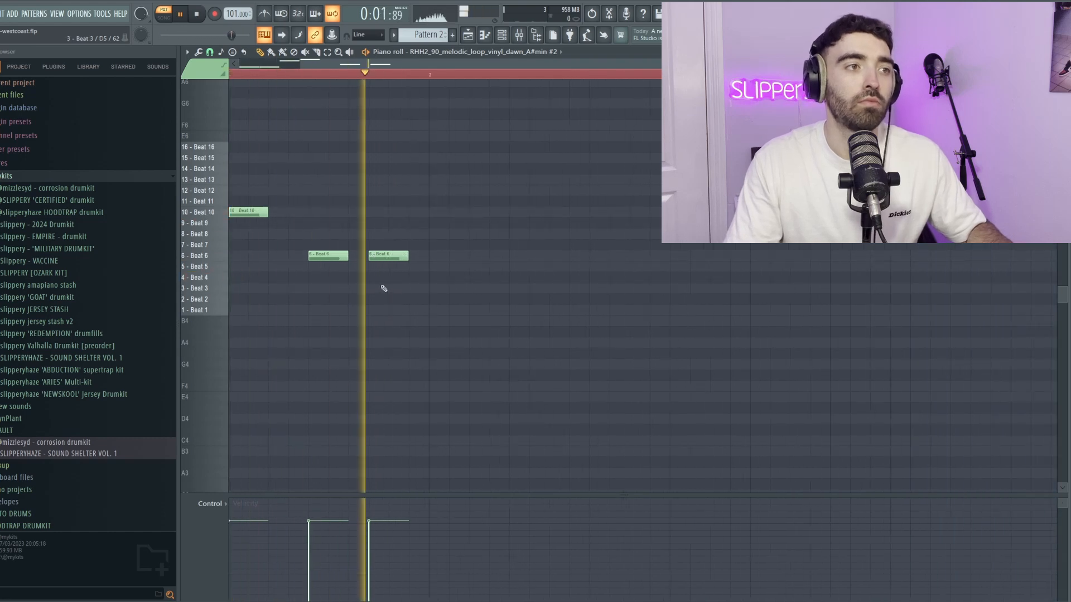
scroll(387, 283, up, 1)
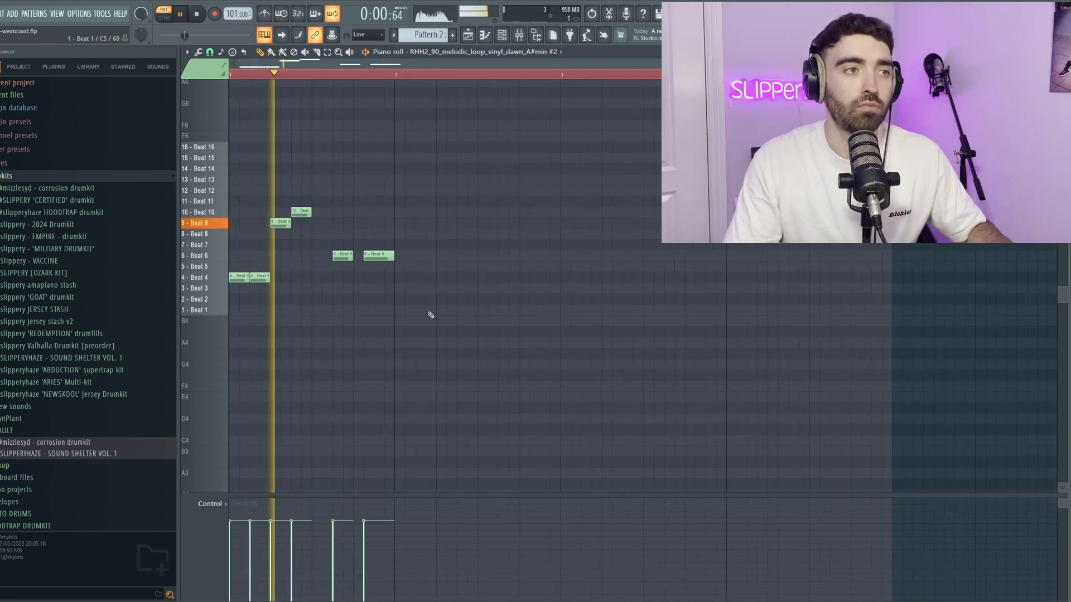
Continue the slice melody into bar 2 with Beats 12, 12, 9, 10, 13 and 14, and duplicate the two bars to fill four.
key(ctrl+a)
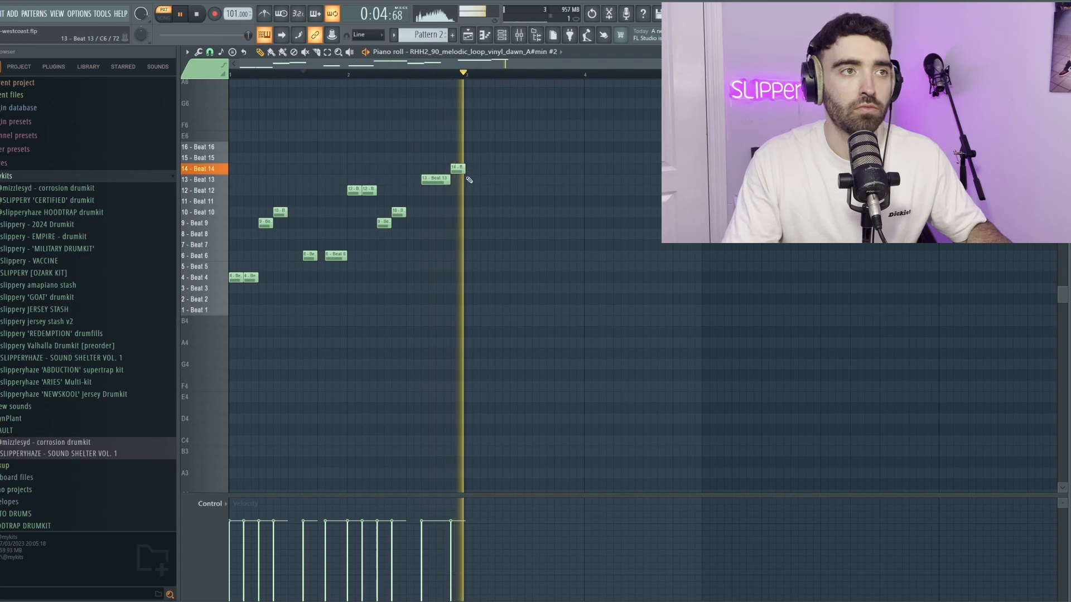
scroll(498, 272, up, 1)
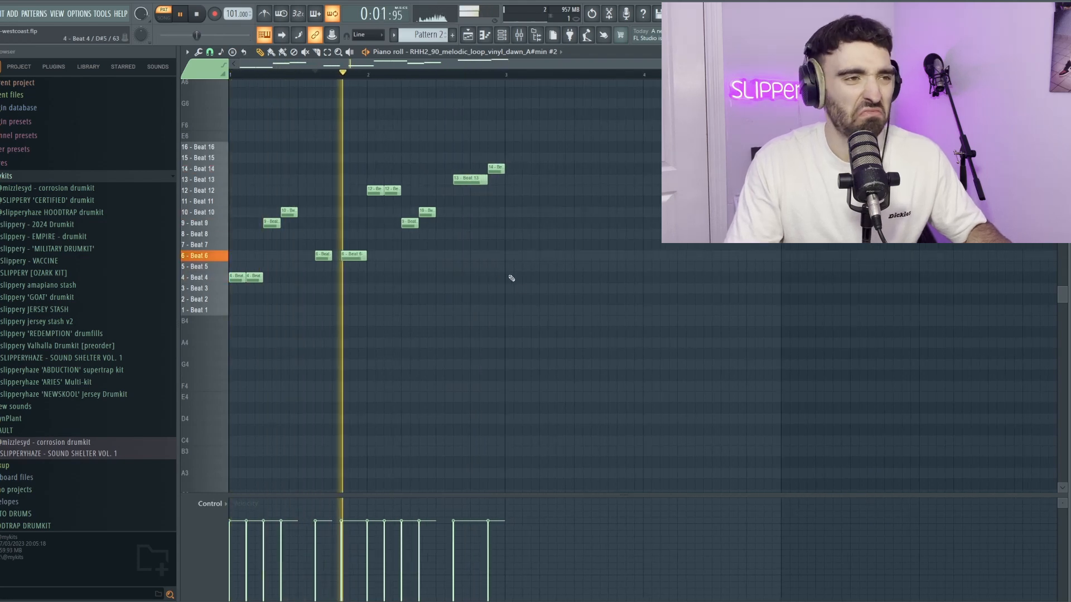
key(ctrl+a)
key(ctrl+b)
key(ctrl+a)
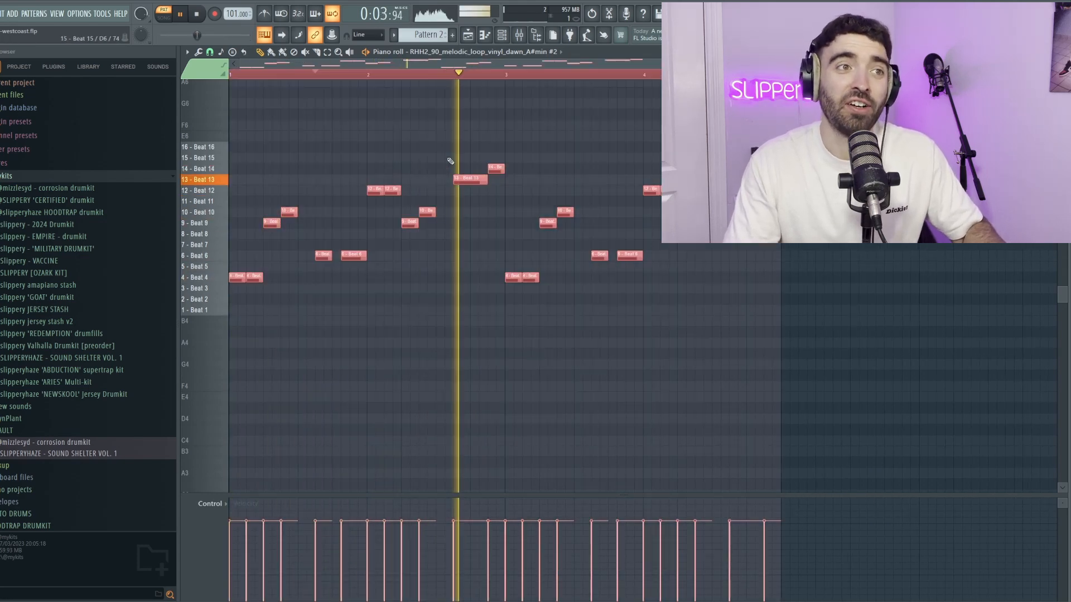
scroll(542, 149, down, 1)
key(ctrl+d)
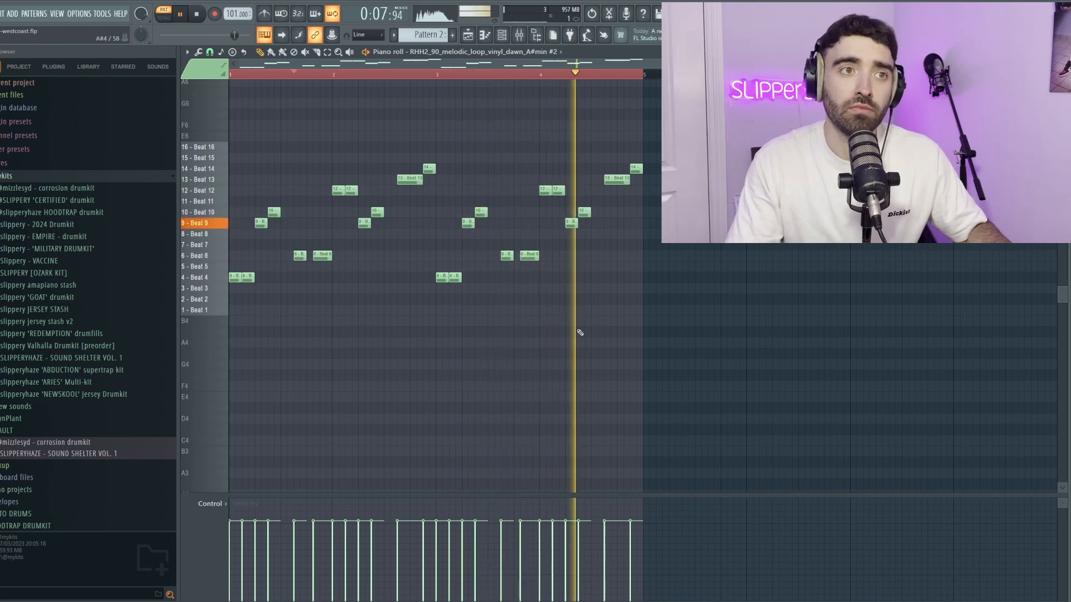
Program main hat, clap and goto 808 parts across the four bars of Pattern 2, with the 808 on E5 and D5, and play them back.
key(space)
key(F6)
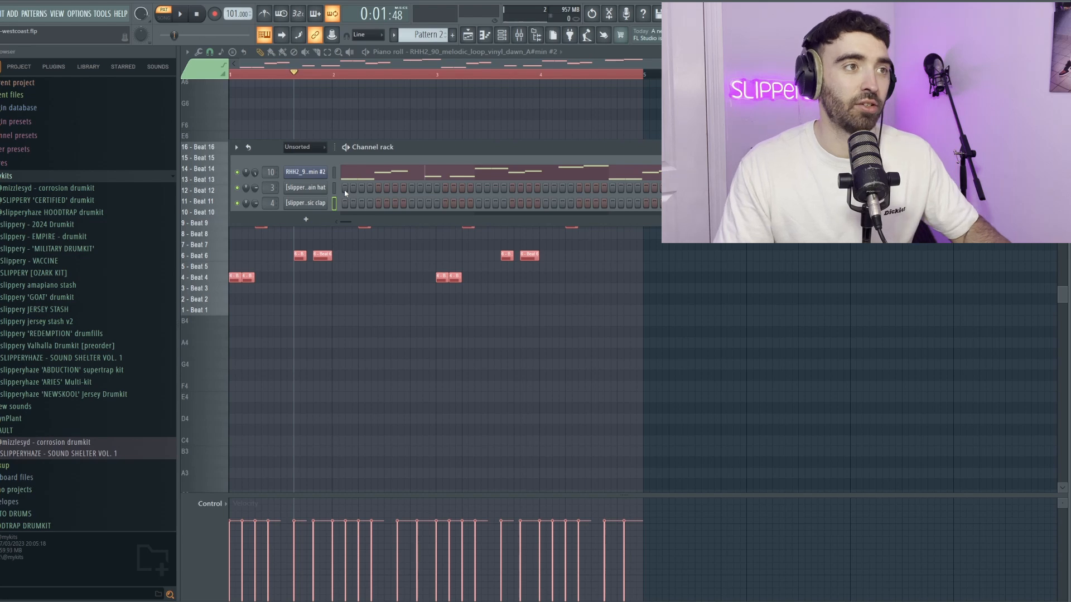
click(345, 188)
click(353, 188)
click(378, 203)
key(space)
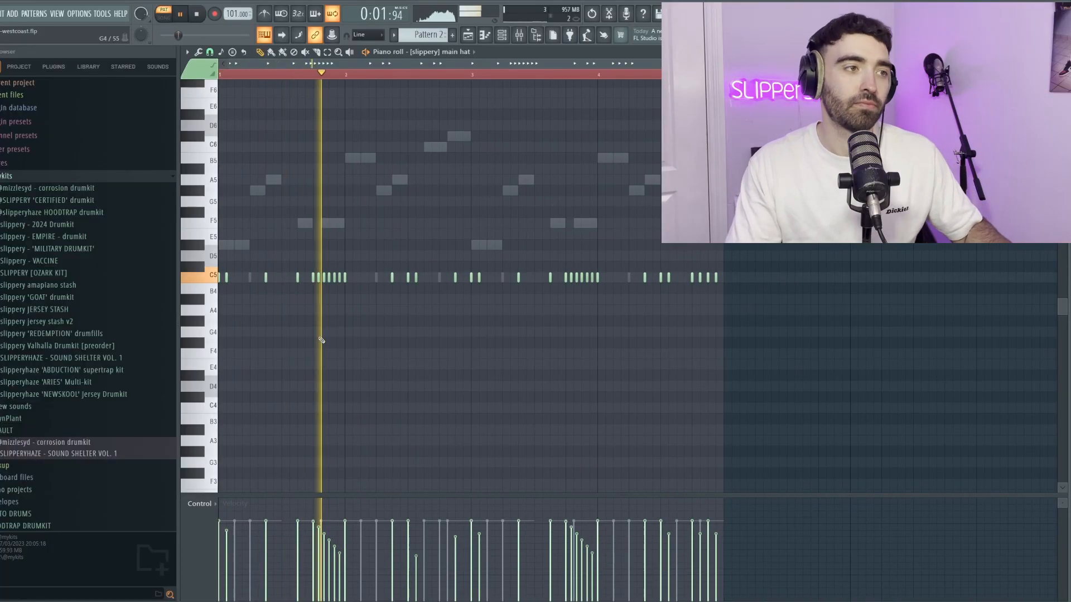
scroll(329, 346, down, 1)
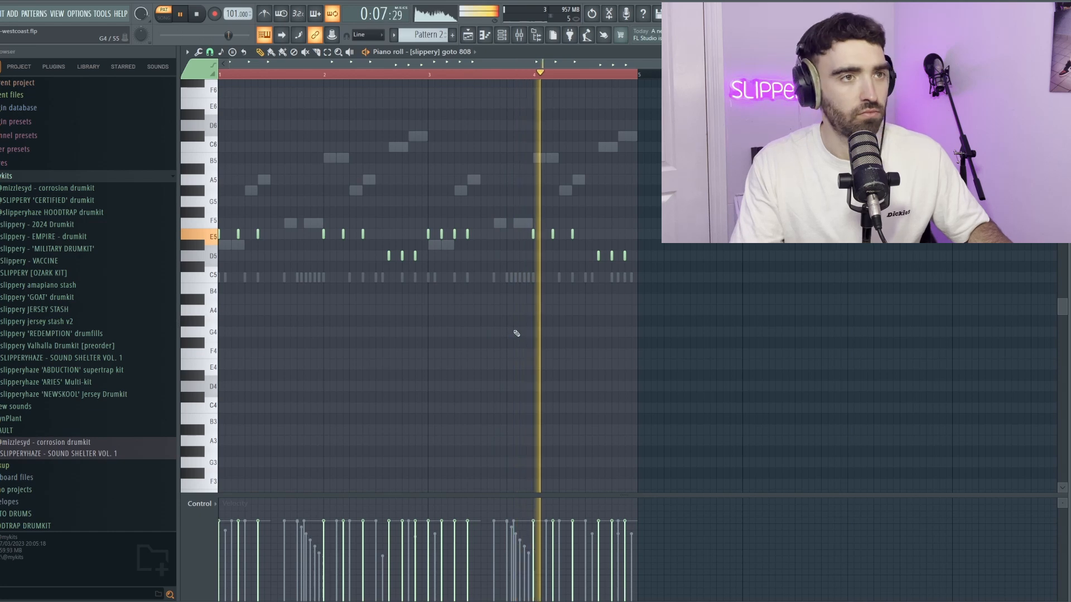
scroll(517, 333, up, 2)
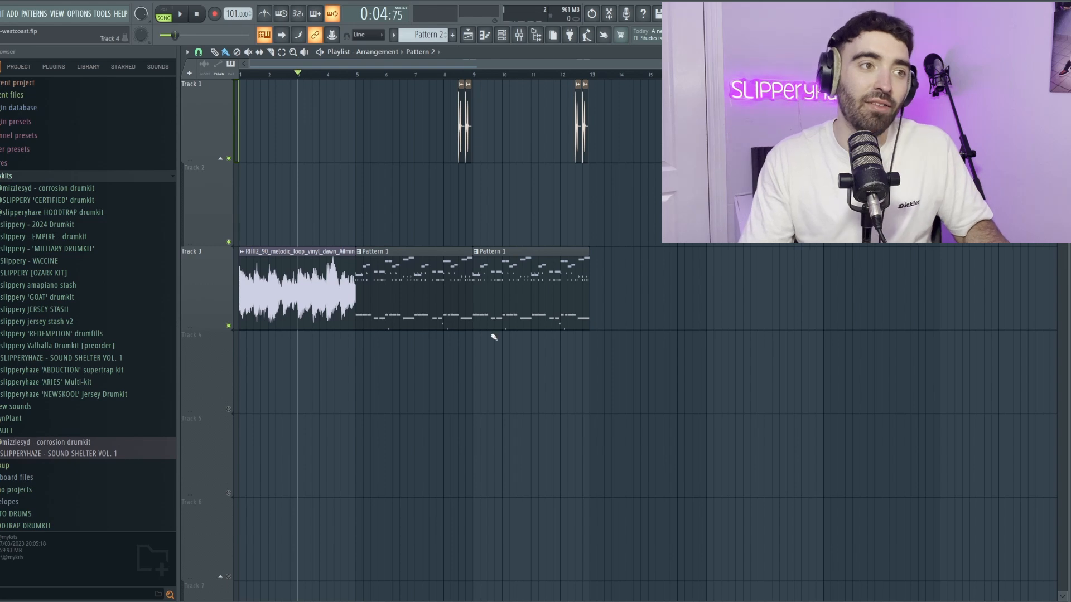
Examine the djscratch fx clips on Track 1 of the 101 BPM arrangement and listen to the whole section.
scroll(551, 207, up, 5)
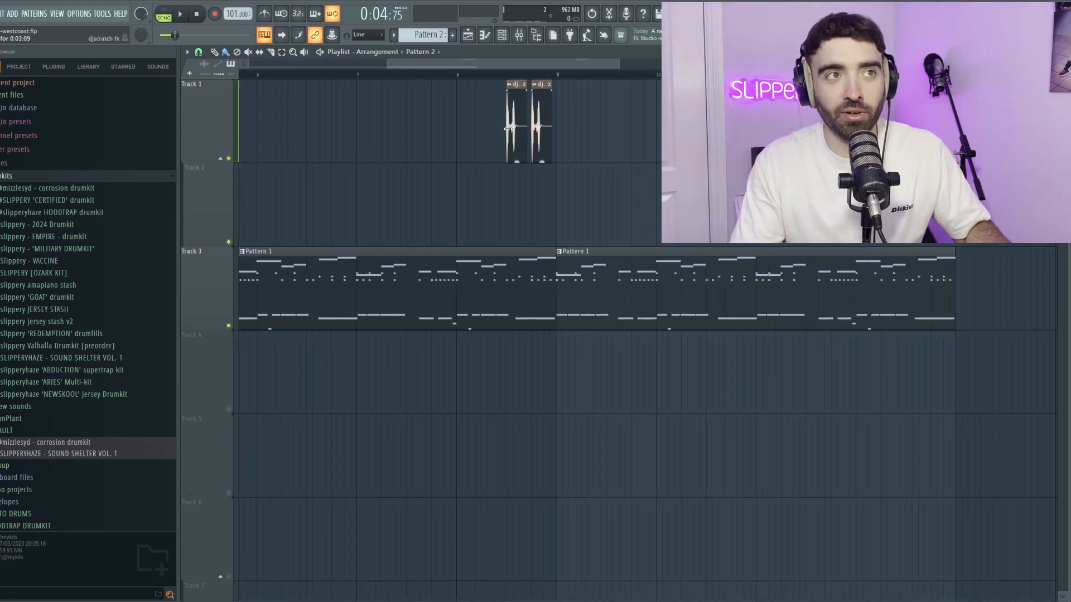
scroll(441, 162, down, 5)
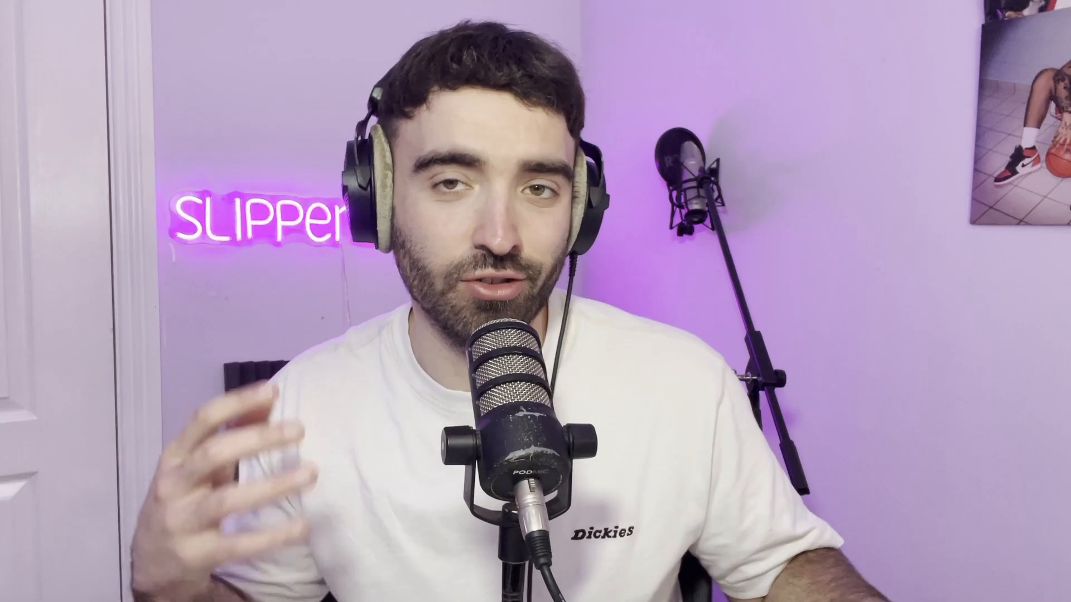
key(space)
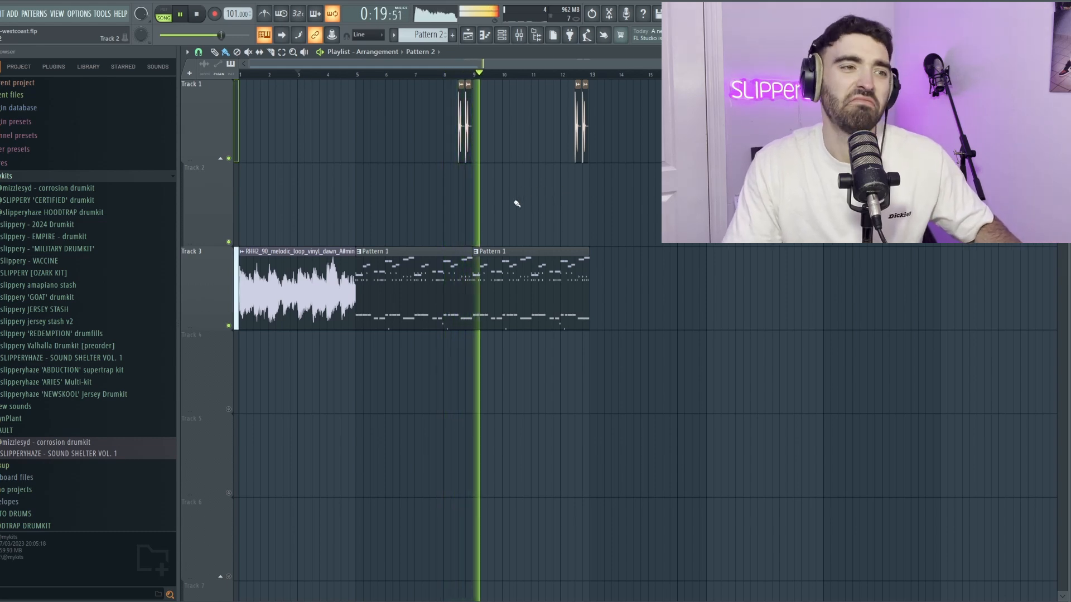
scroll(517, 202, up, 1)
scroll(517, 203, down, 1)
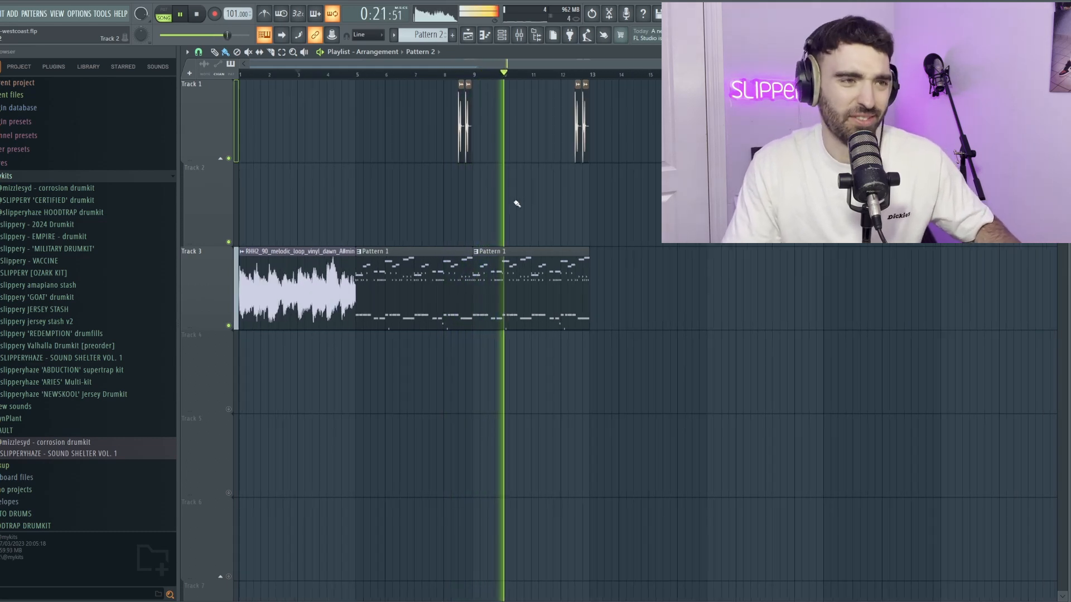
key(space)
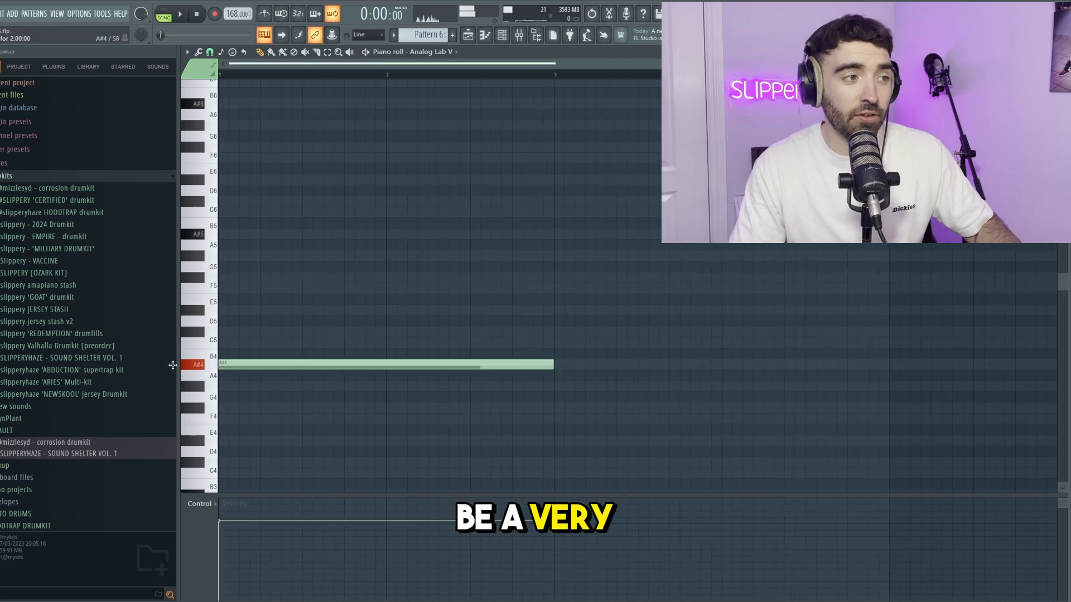
Build a two-bar A#4, C5, F5 chord in Analog Lab V, duplicate it, and raise the copy's upper notes to C#5 and F#5.
click(234, 288)
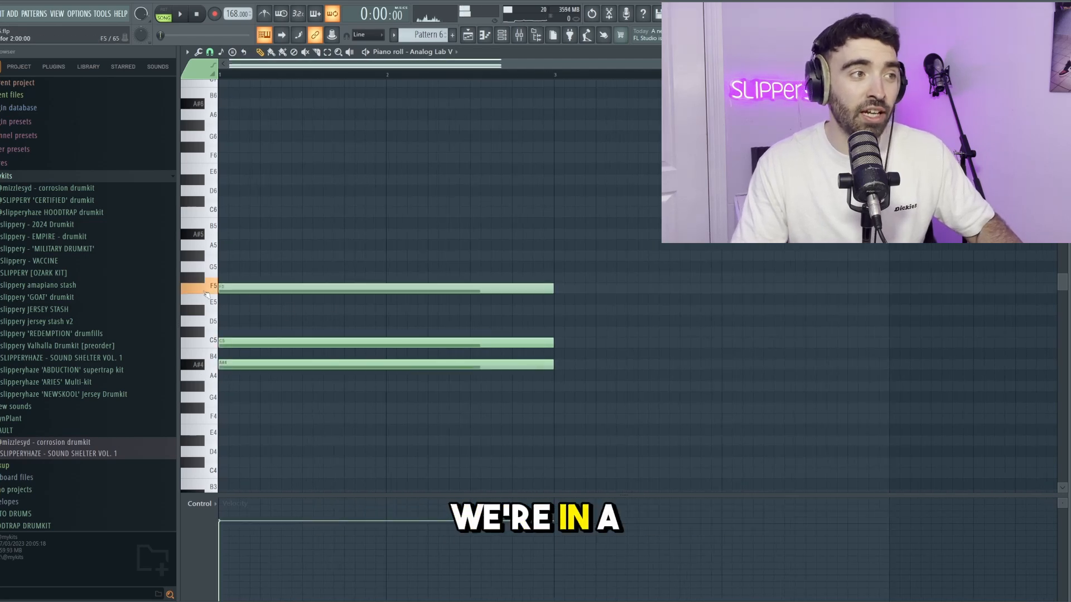
key(ctrl+b)
drag(550, 345, 558, 339)
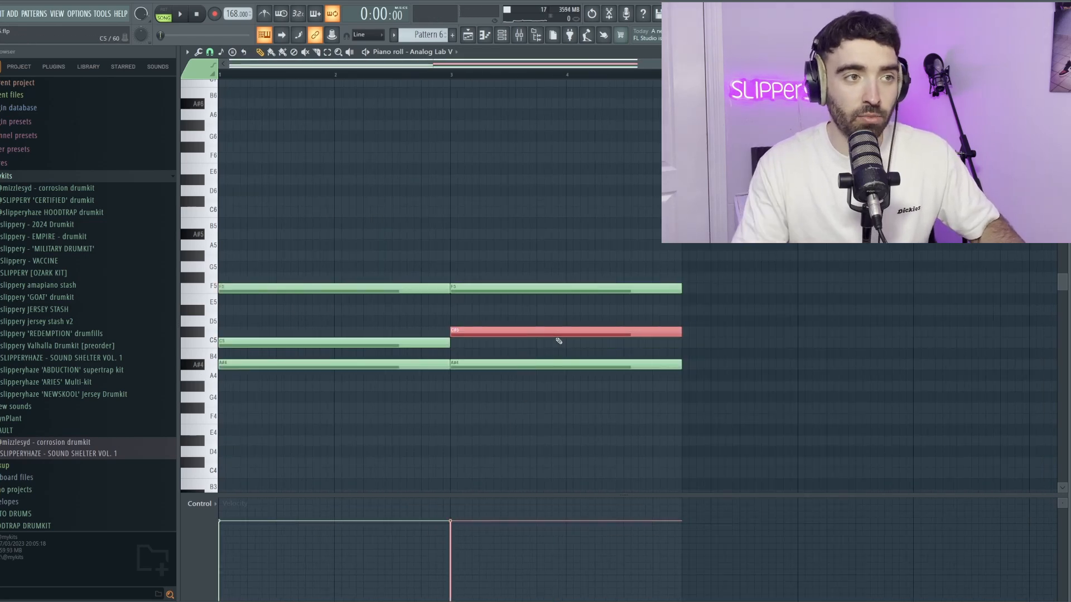
key(shift+Up)
key(space)
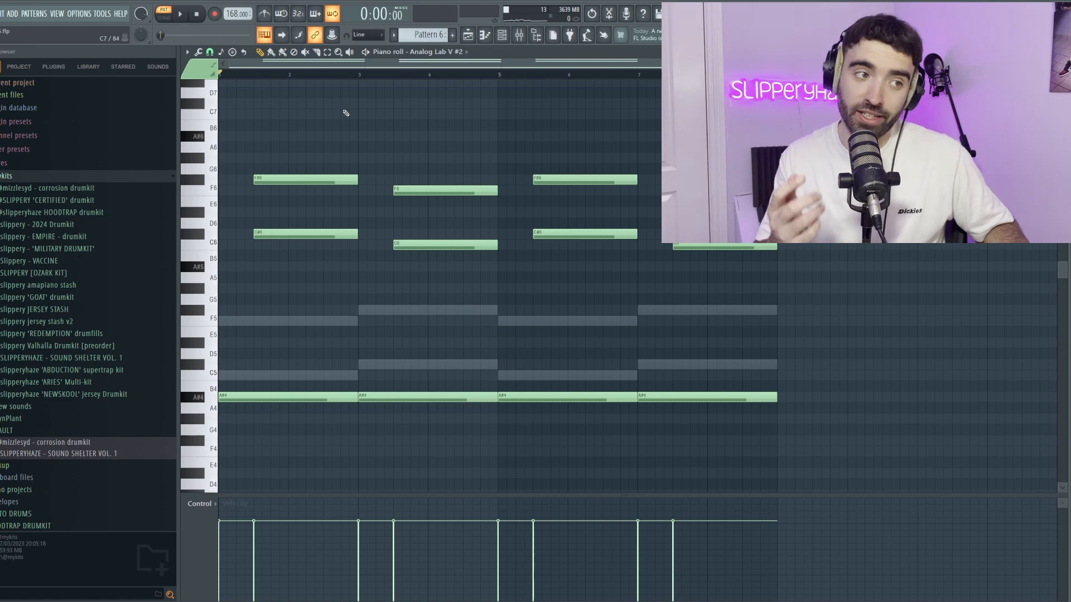
Listen to the Analog Lab V #2 layer and the eight-bar arrangement of Pattern 1 with the consolidated Track 2 clip.
key(space)
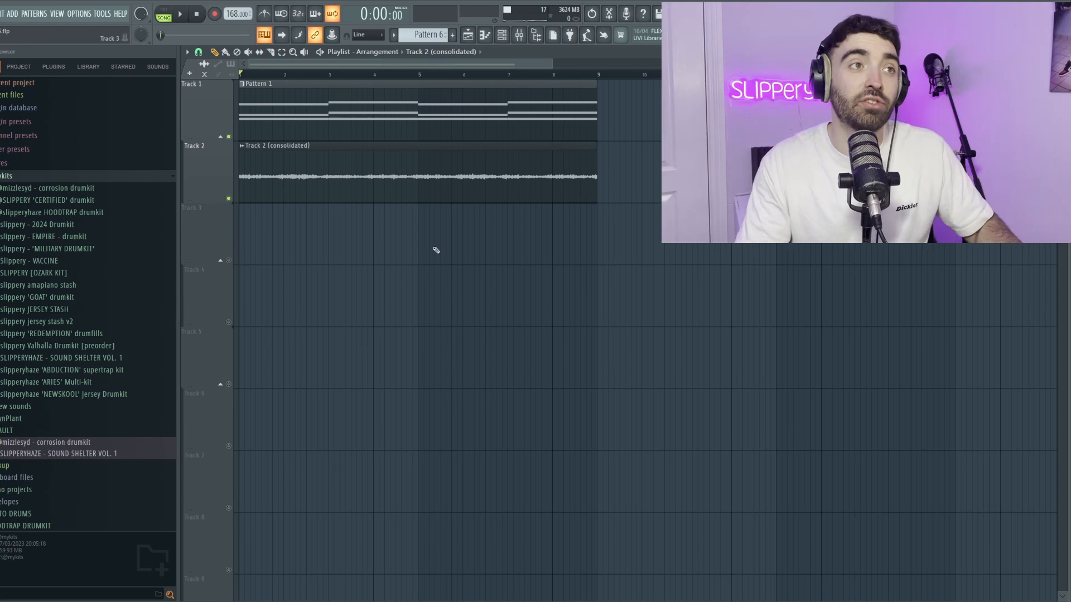
scroll(438, 263, down, 1)
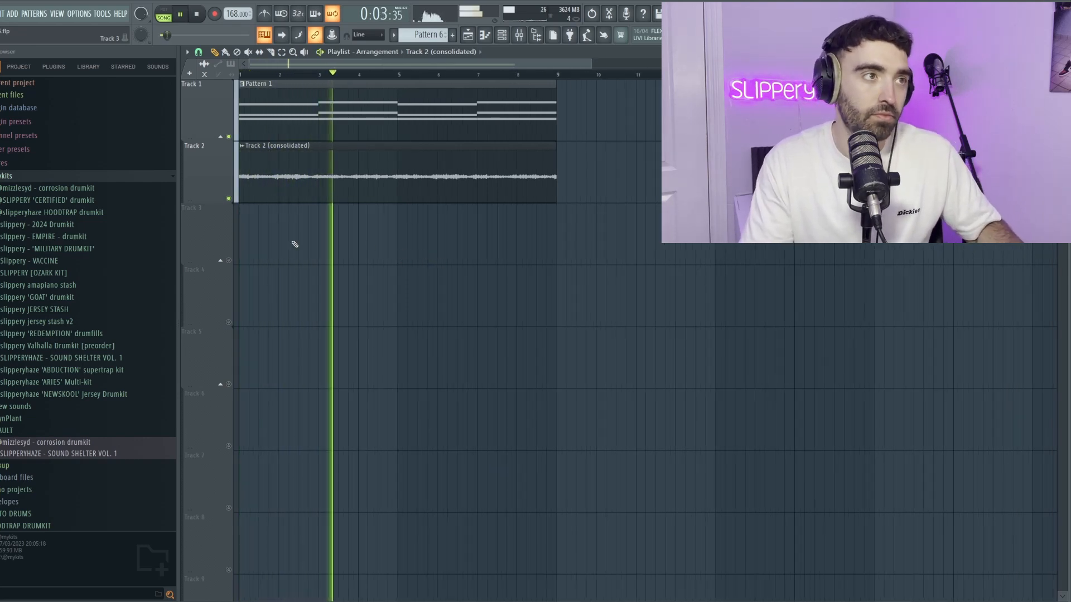
scroll(264, 241, up, 2)
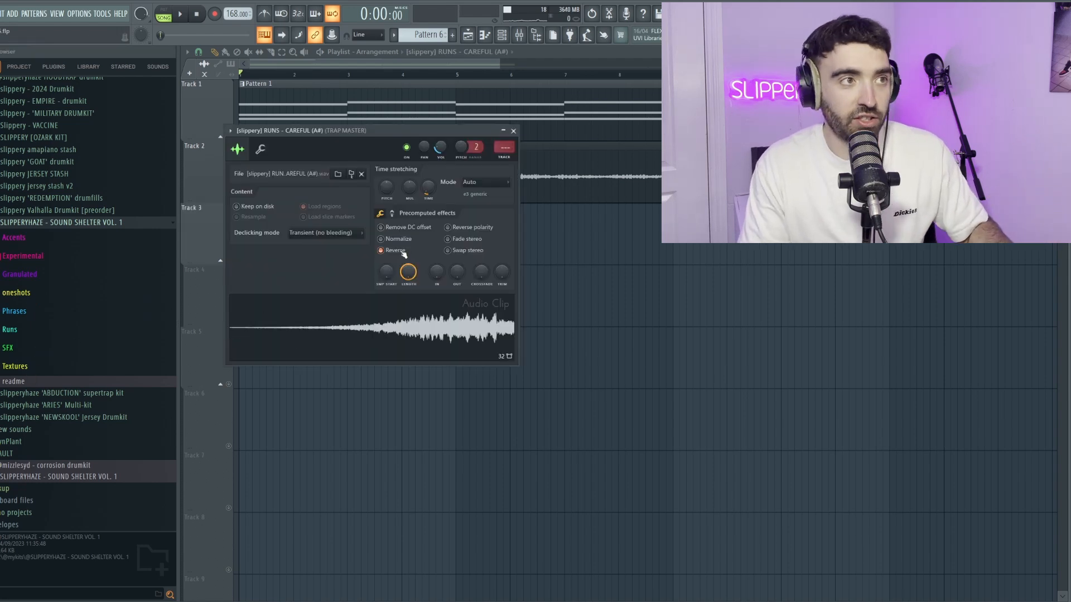
Close the reversed RUNS - CAREFUL (A#) clip's settings and duplicate the clip on Track 3 to fill eight bars.
click(513, 131)
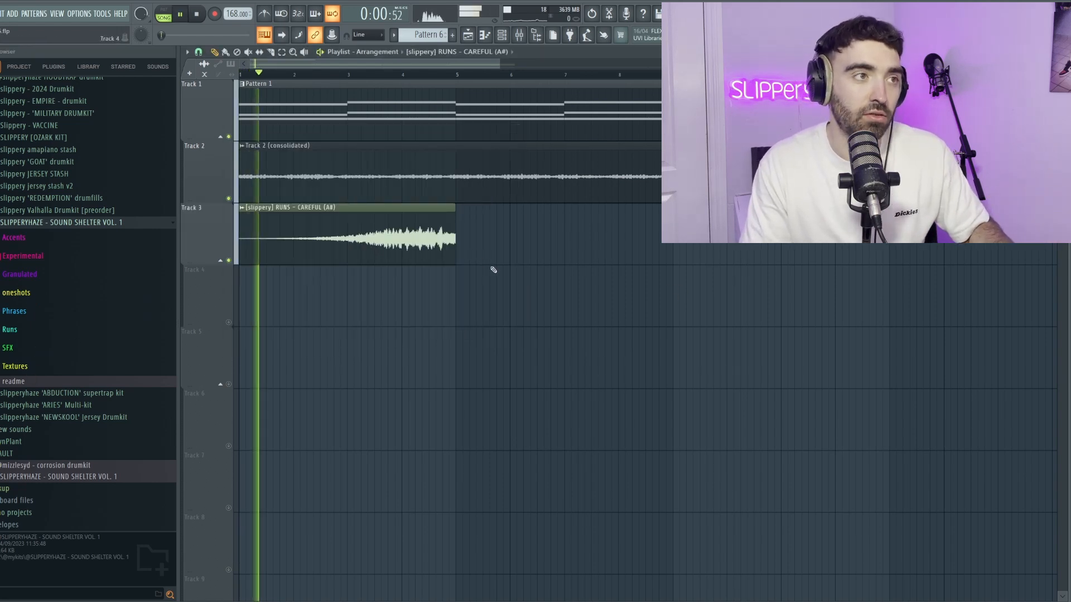
drag(481, 259, 386, 239)
key(ctrl+b)
ctrl+click(480, 294)
scroll(484, 296, down, 3)
Duplicate all the clips on Tracks 1 to 3 to extend the arrangement to 16 bars.
drag(651, 304, 240, 89)
key(ctrl+b)
ctrl+click(368, 309)
scroll(356, 311, down, 1)
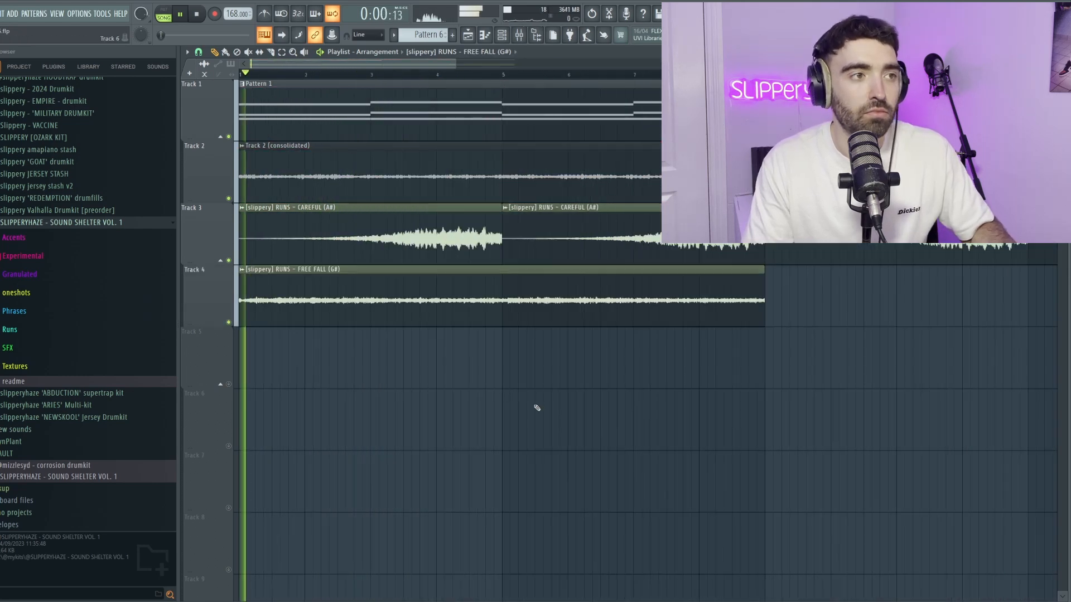
Duplicate the RUNS - FREE FALL (G#) clip on Track 4 to fill 16 bars.
scroll(510, 389, down, 2)
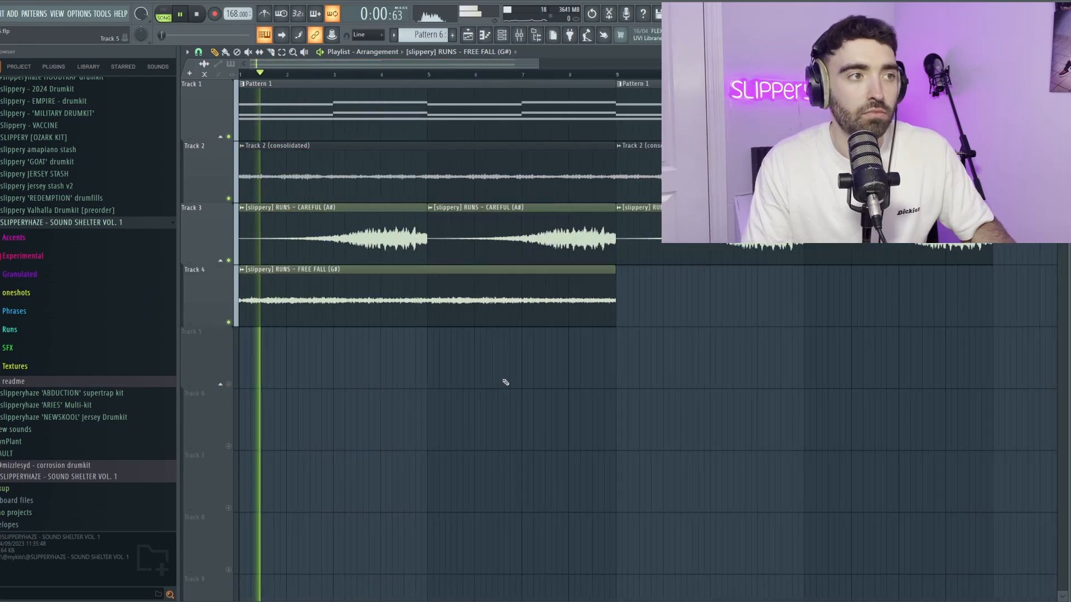
drag(609, 312, 486, 307)
key(ctrl+b)
ctrl+click(498, 384)
scroll(499, 389, down, 2)
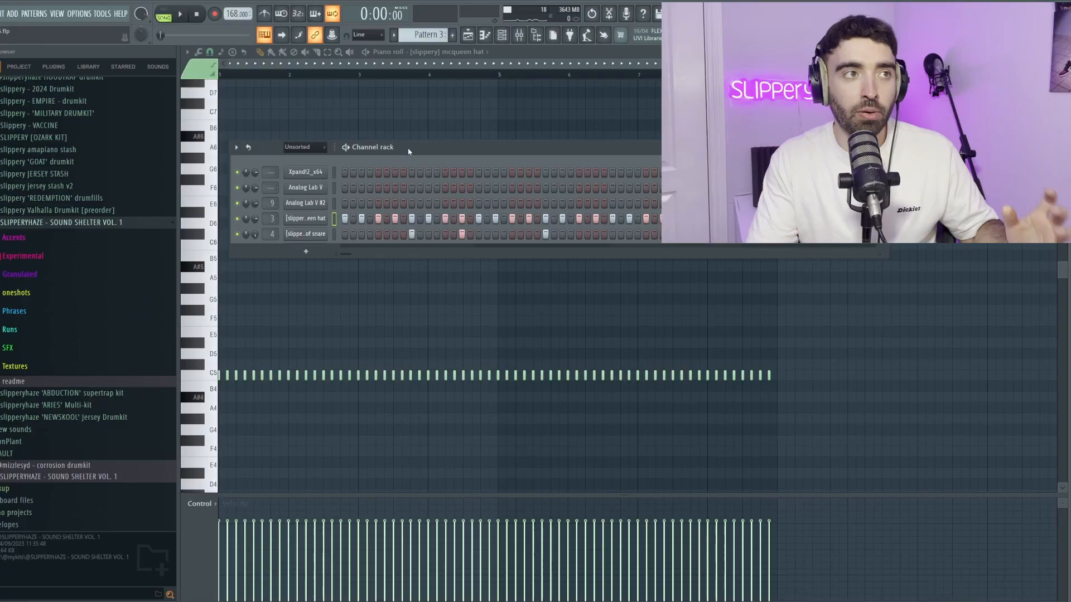
Consolidate the selected clips on Tracks 1 to 5, including the Pattern 3 drums, into one audio clip and play it back.
drag(408, 149, 406, 137)
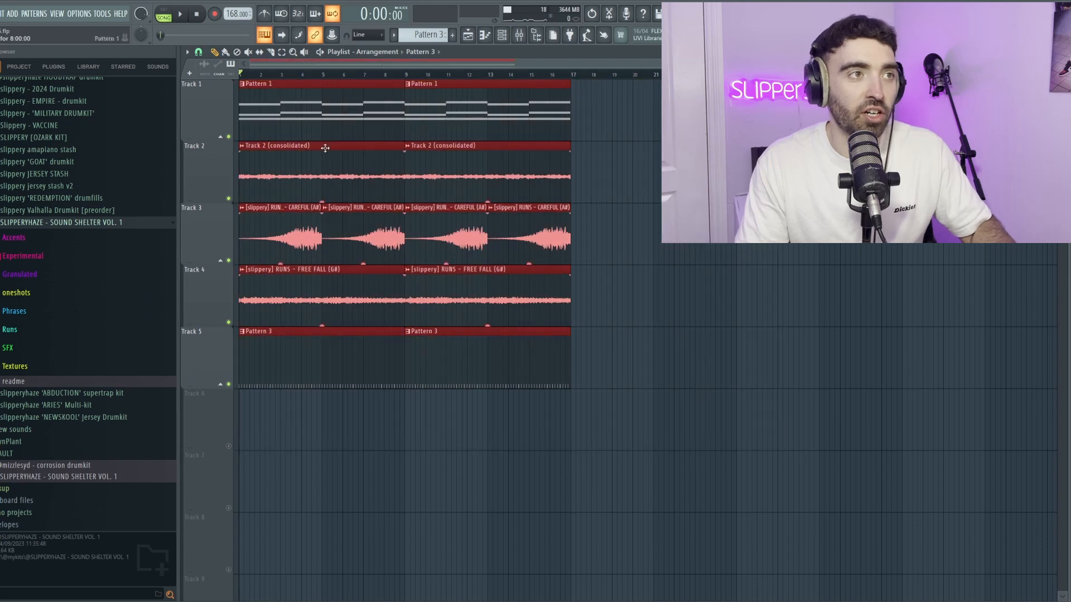
key(ctrl+alt+c)
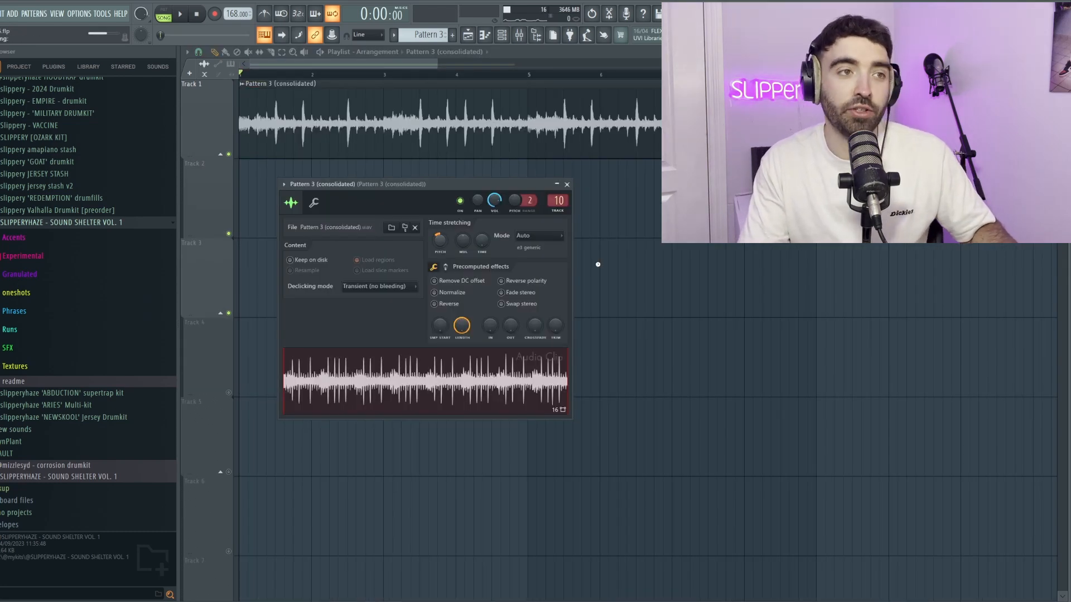
key(Escape)
scroll(443, 223, down, 1)
scroll(441, 232, up, 1)
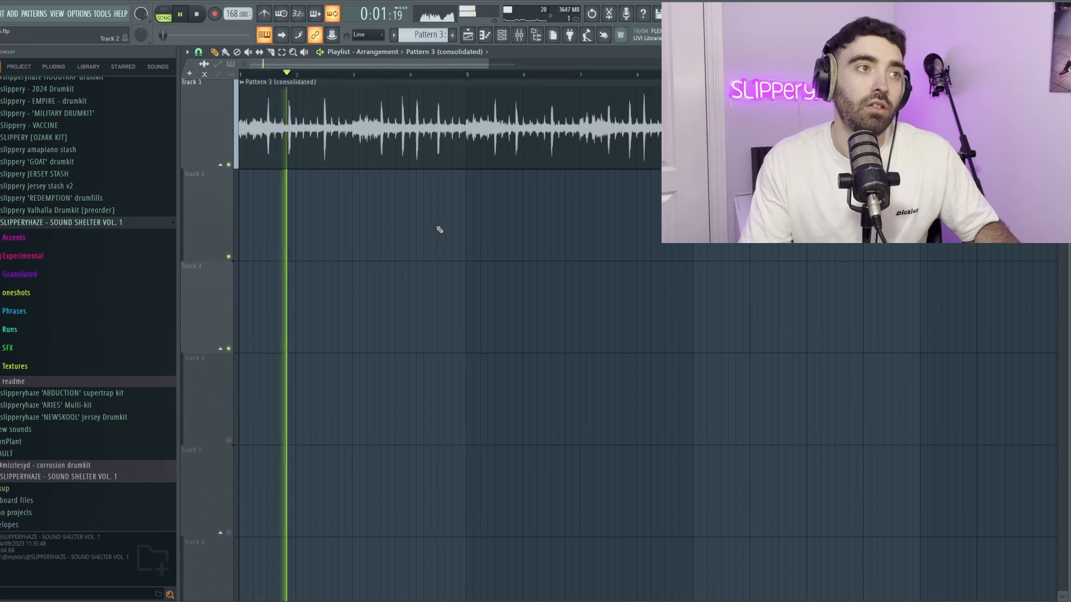
Place the Pattern 4 rack kick on Track 2 of the playlist across 16 bars beneath the consolidated clip.
scroll(442, 251, down, 1)
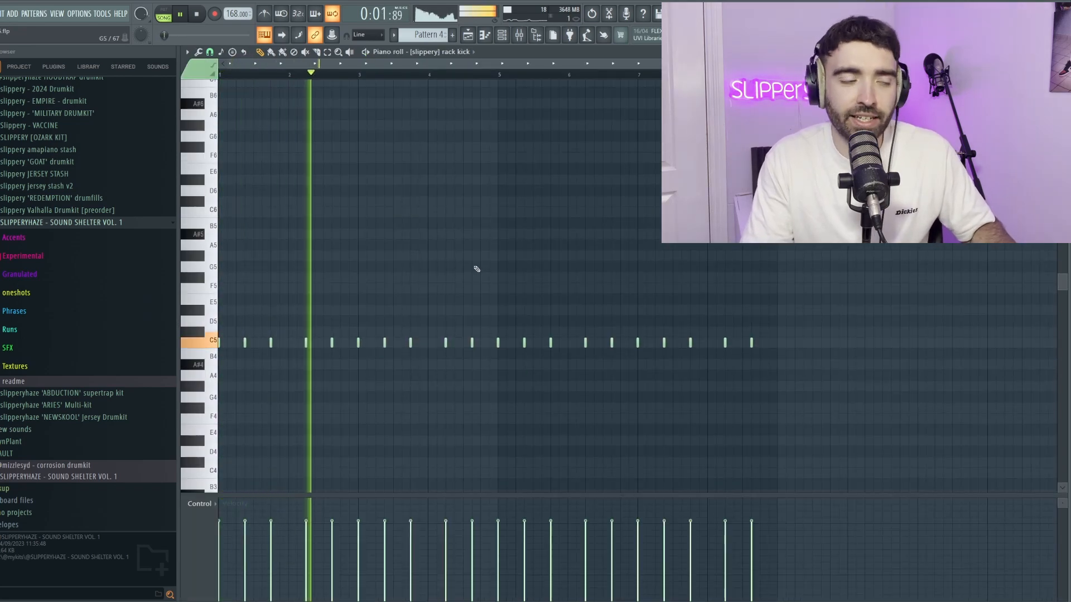
click(484, 39)
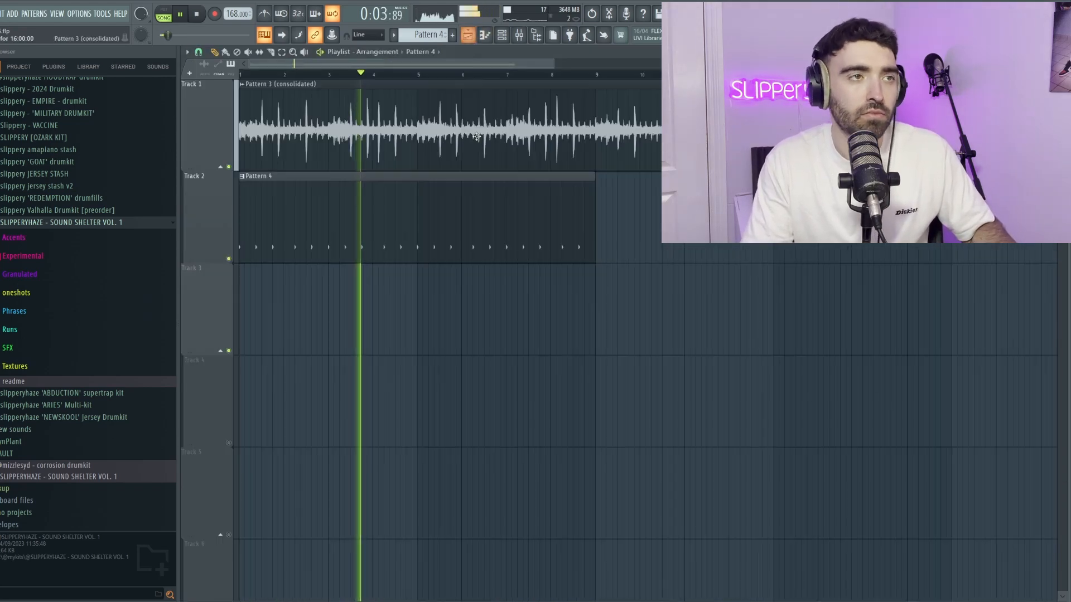
scroll(168, 320, up, 3)
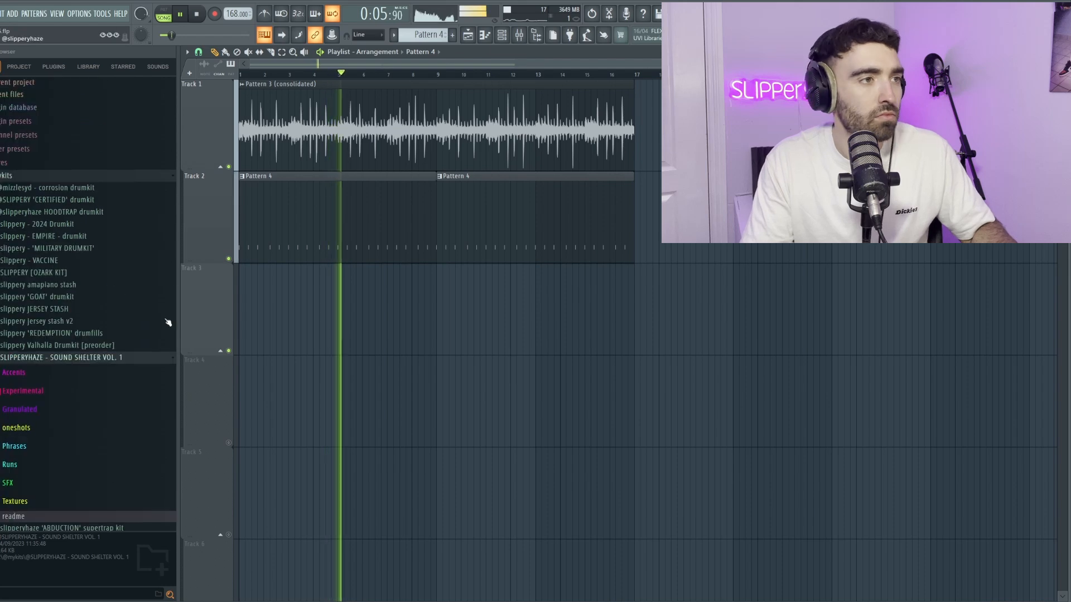
Play the arrangement with the Pattern 5 REESE BASSEY notes in the piano roll and return to the playlist.
scroll(193, 322, up, 2)
scroll(268, 330, down, 1)
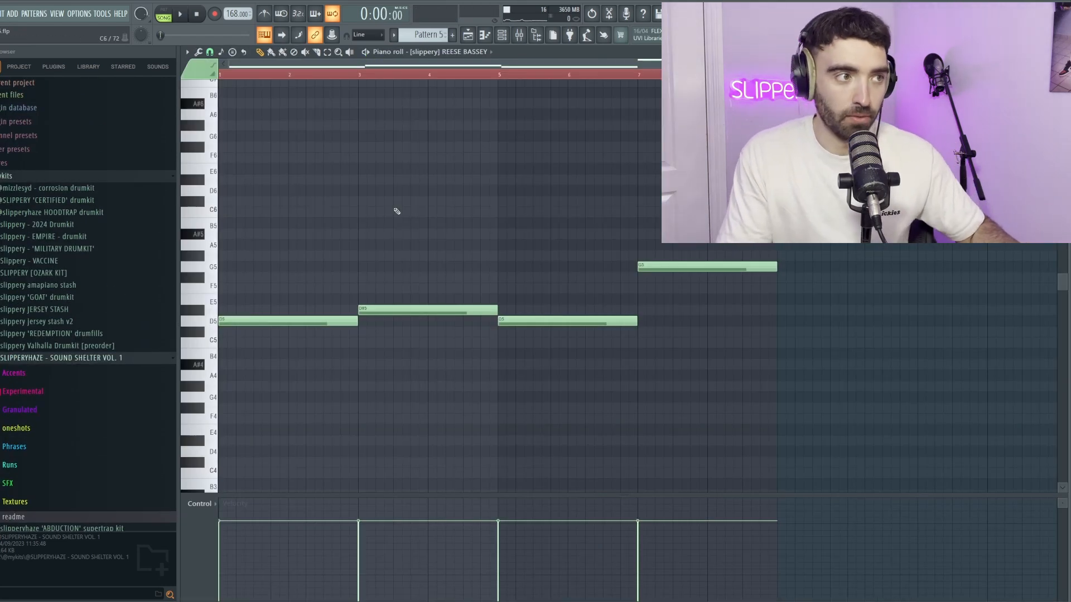
key(space)
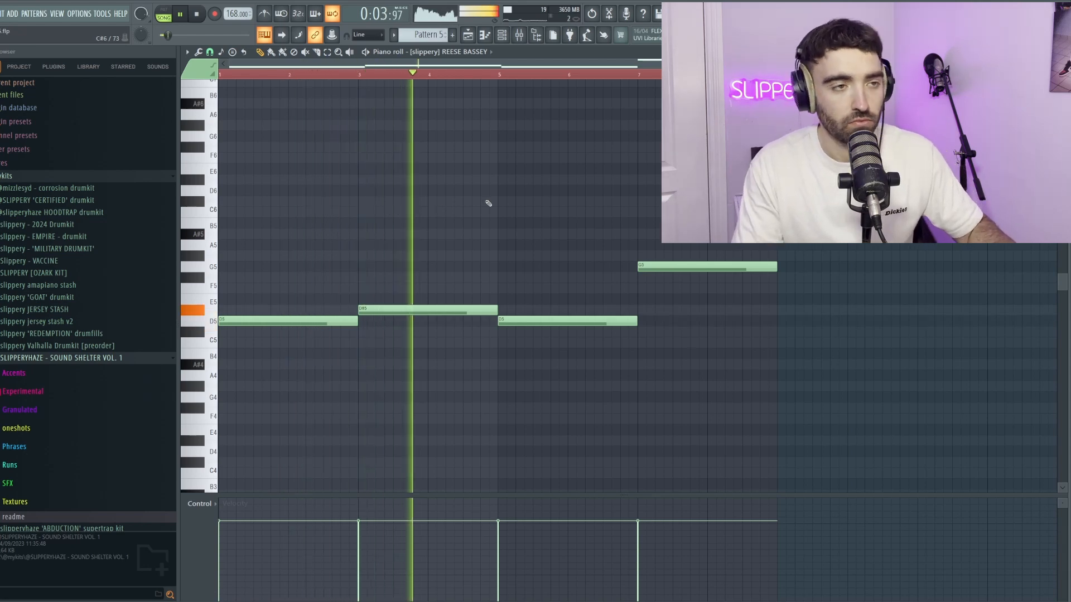
click(468, 34)
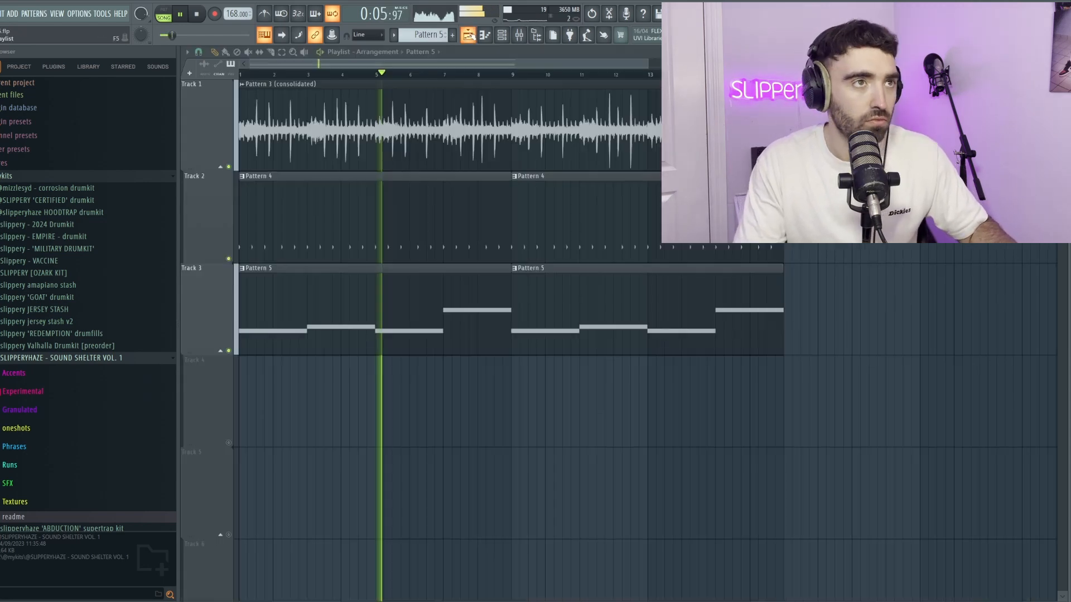
Delete the second Pattern 5 bass clip on Track 3, starting at bar 9, keeping only the first 8-bar clip.
scroll(530, 340, down, 2)
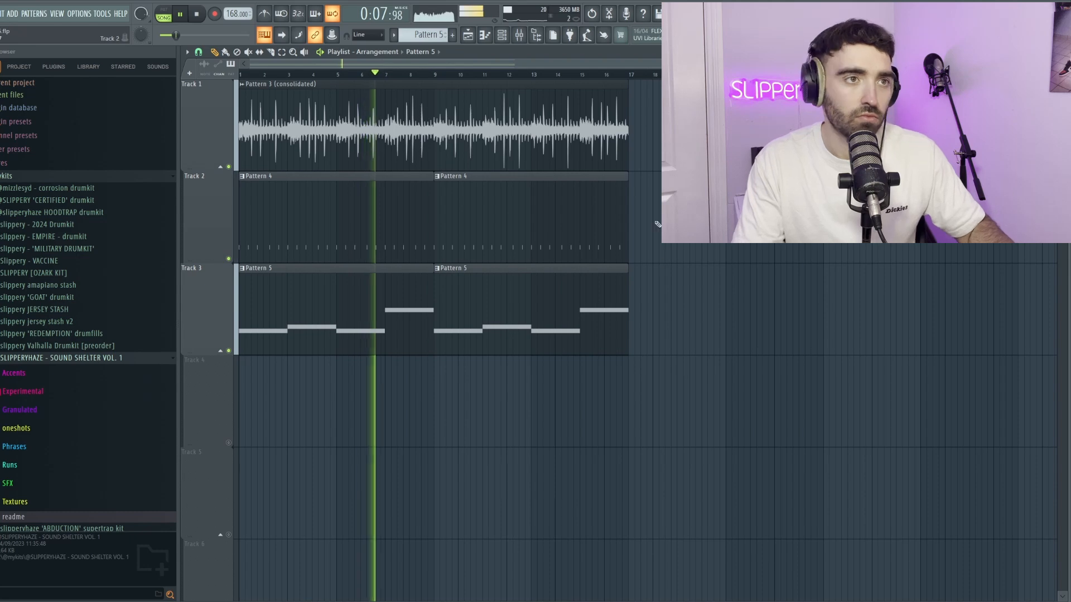
drag(644, 262, 510, 173)
right_click(496, 303)
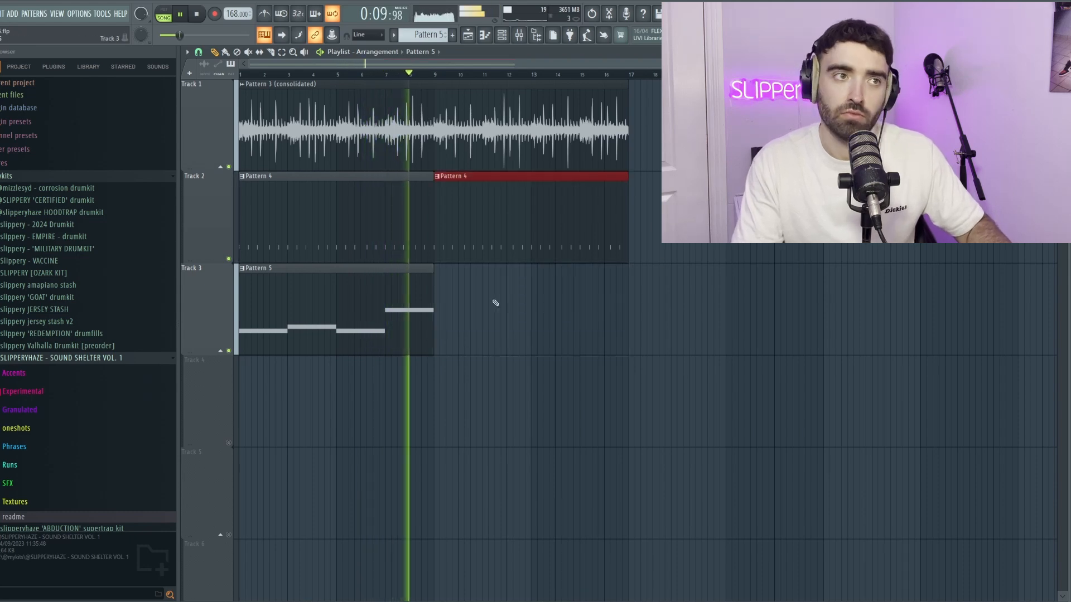
right_click(502, 301)
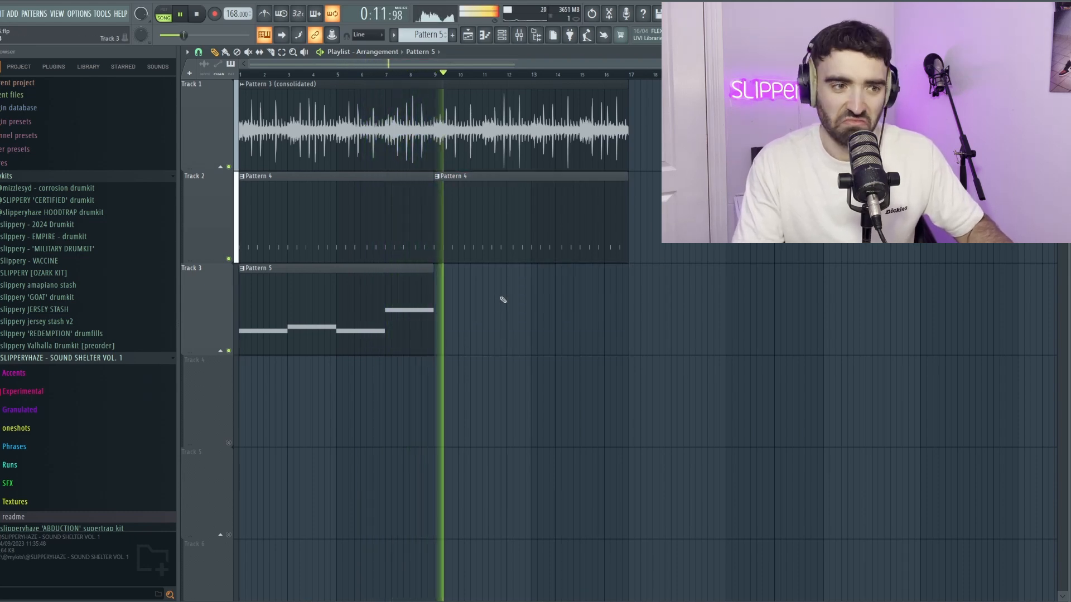